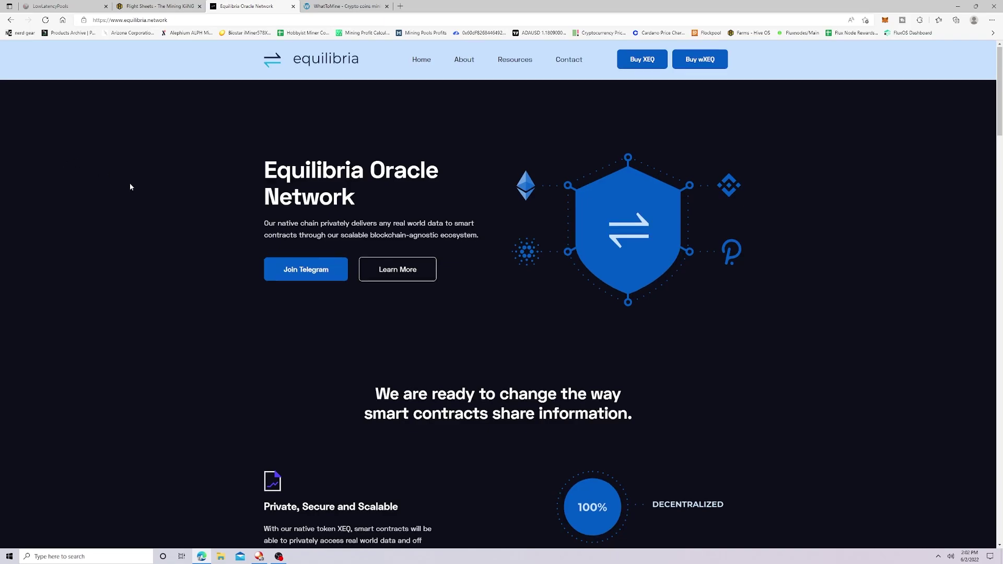
- Scroll through the Equilibria Oracle Network home page features, then back to the top
scroll(141, 190, "down", 5)
scroll(143, 188, "down", 3)
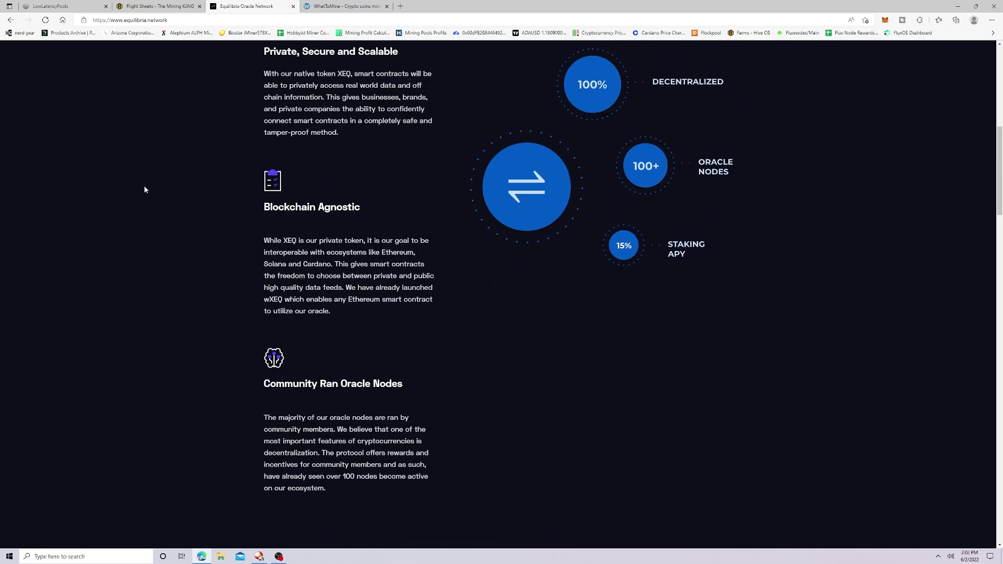
scroll(145, 184, "down", 1)
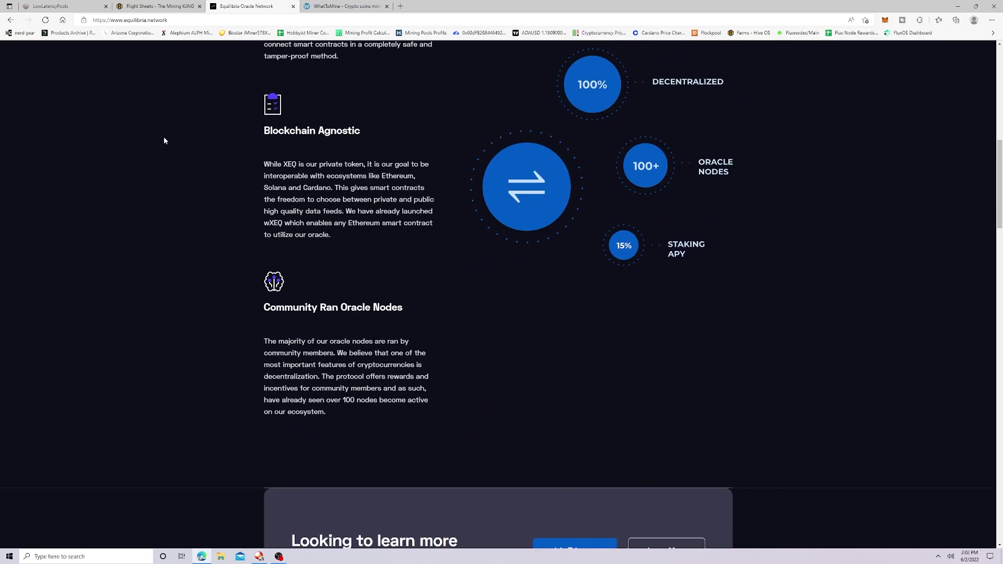
scroll(239, 252, "down", 1)
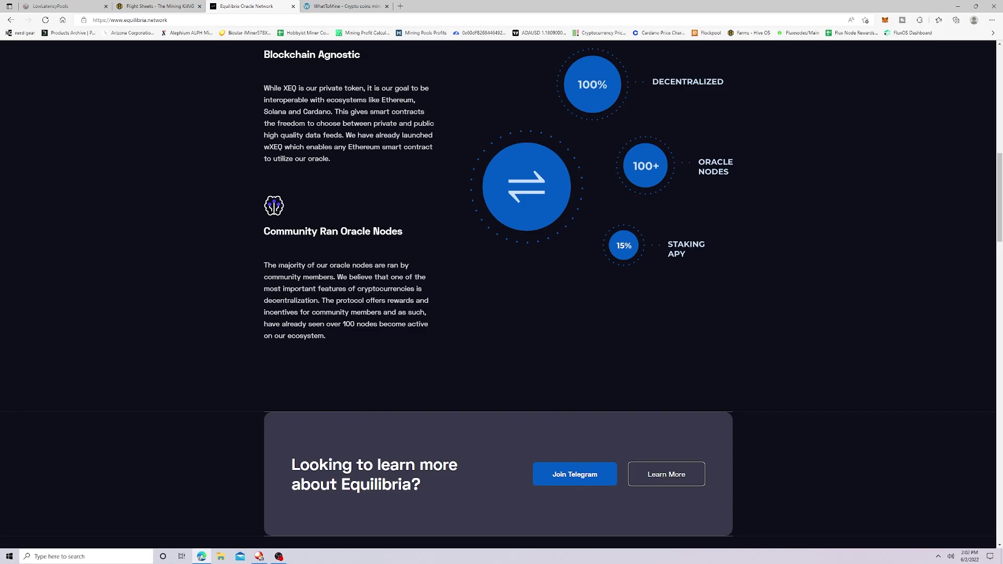
scroll(276, 229, "up", 7)
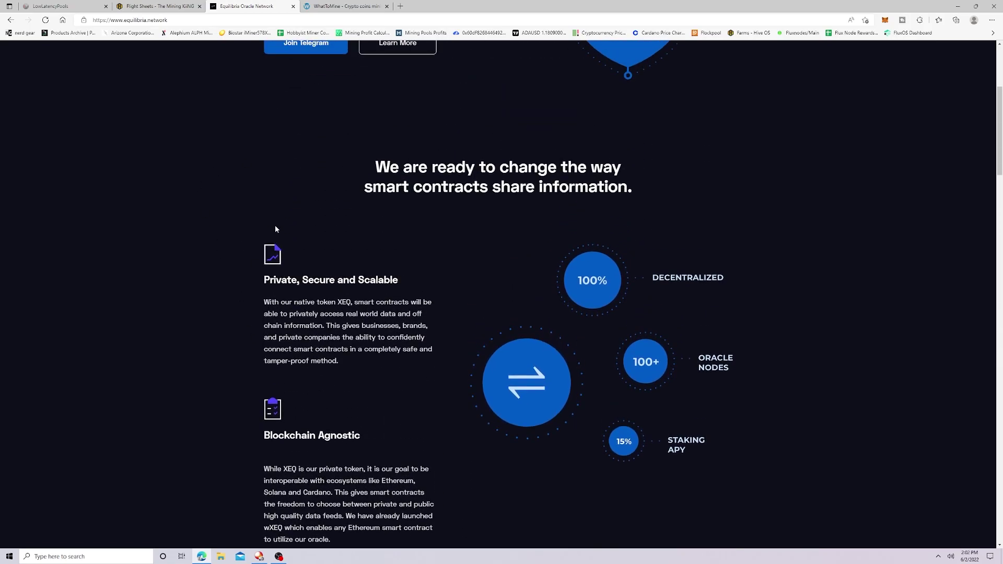
scroll(276, 229, "up", 4)
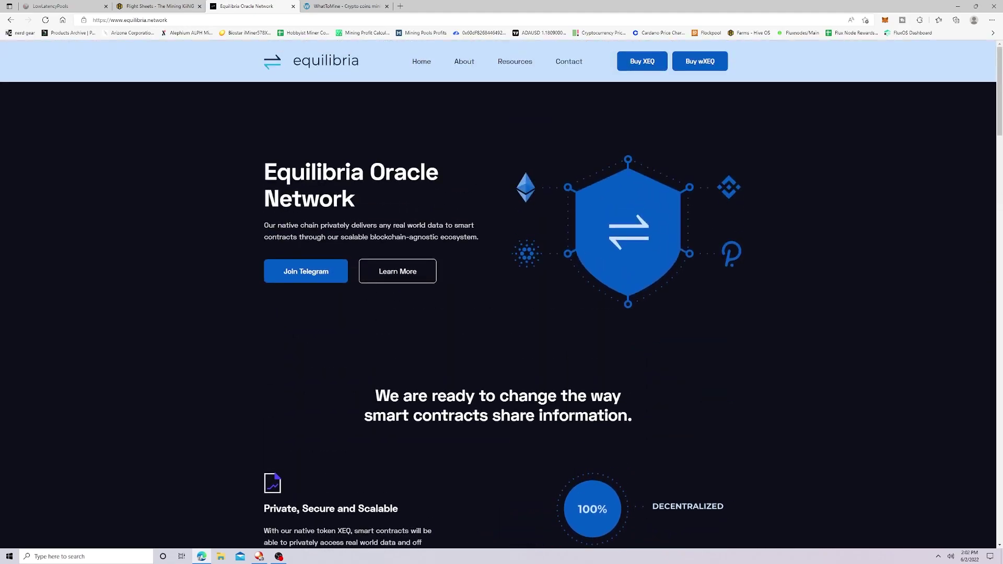
- Switch to the WhatToMine GPU coin profitability table and start scrolling through it
left_click(338, 8)
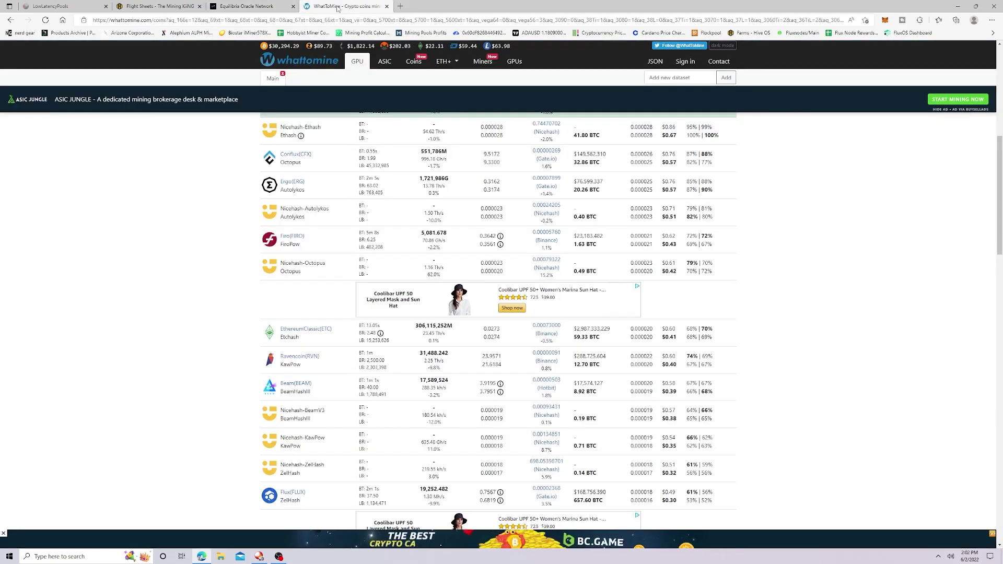
scroll(205, 239, "down", 5)
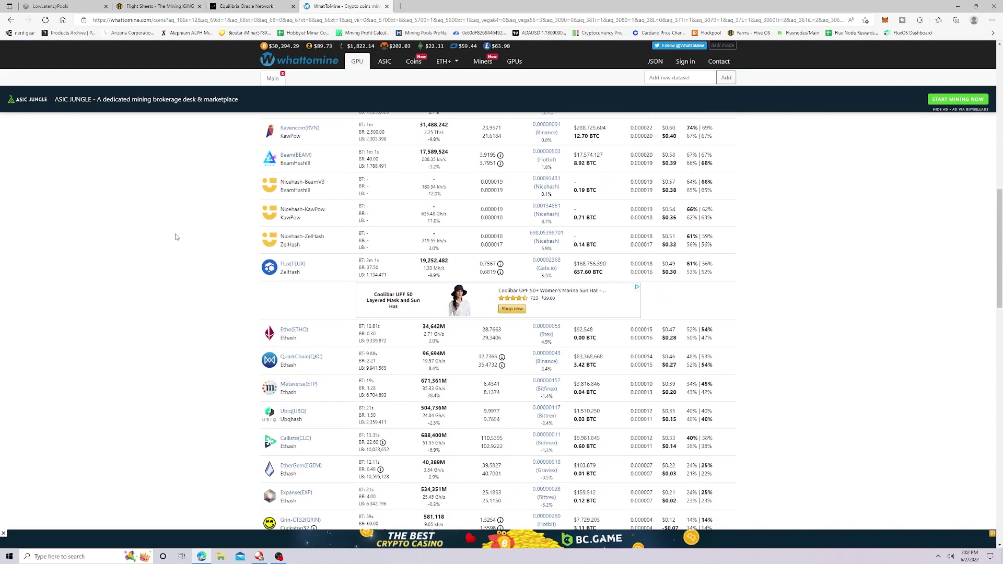
scroll(167, 211, "up", 10)
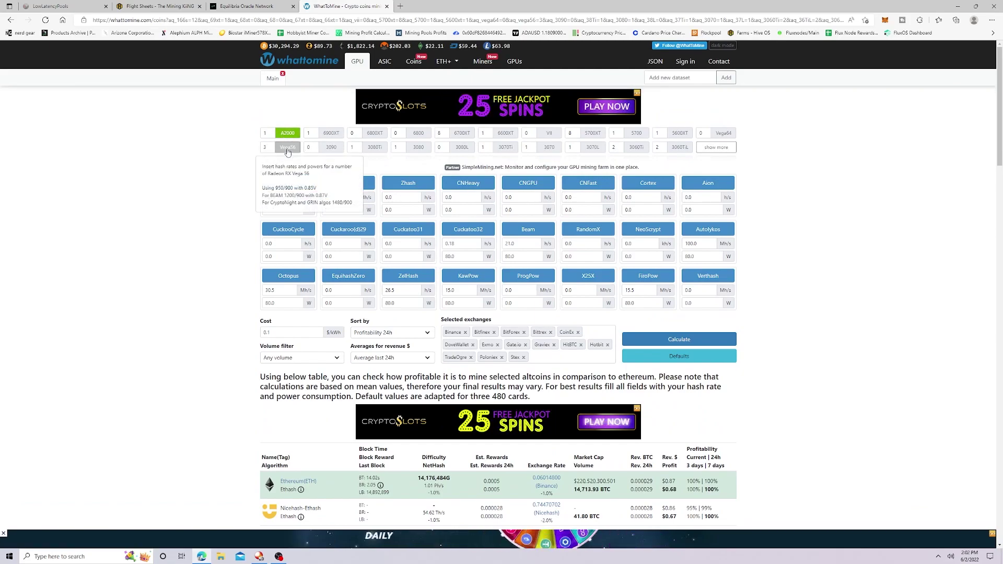
scroll(286, 154, "down", 1)
scroll(287, 153, "down", 3)
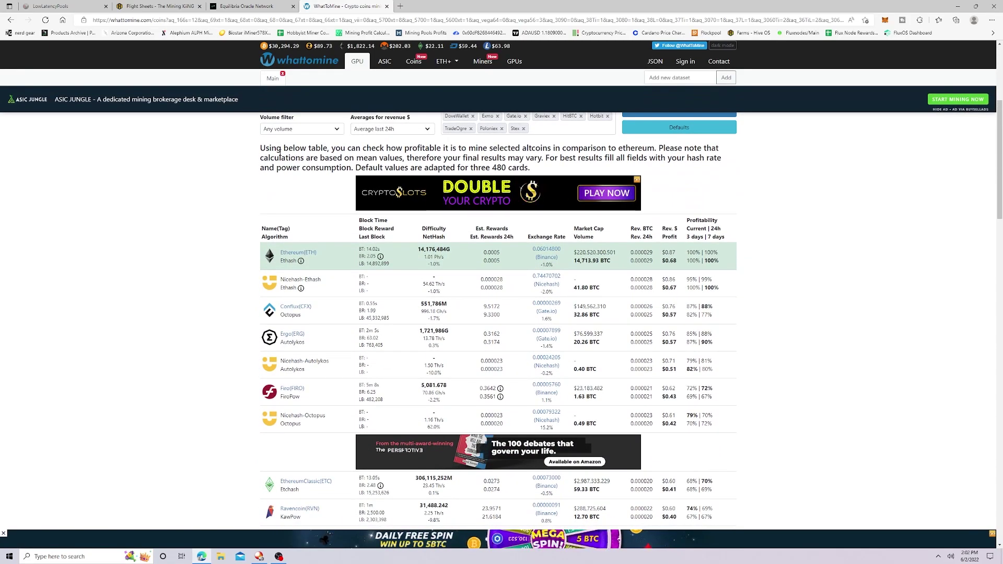
- Scroll down to the Equilibria (XEQ) CryptoNightGPU row, then return to the Equilibria site
scroll(280, 155, "down", 1)
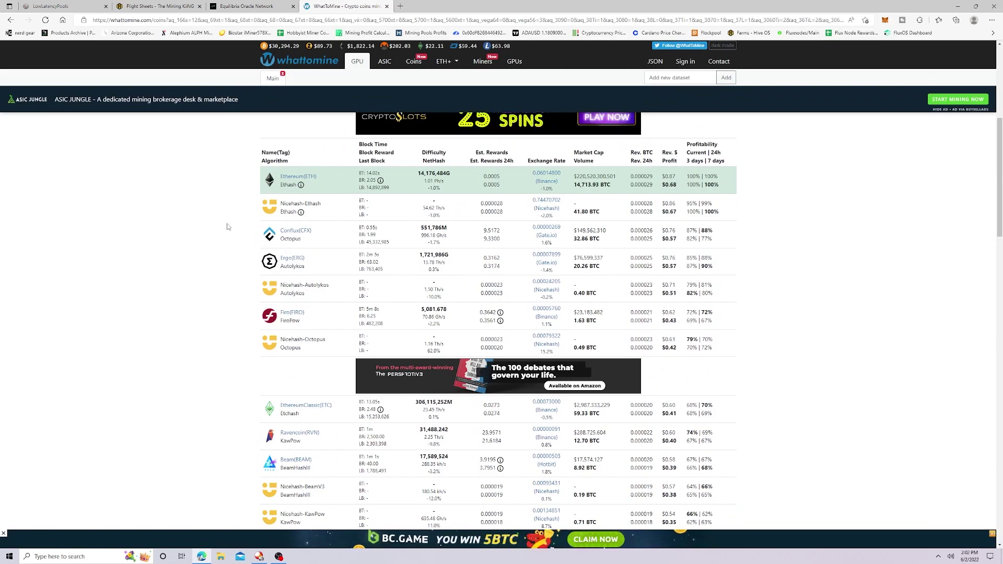
scroll(235, 232, "down", 3)
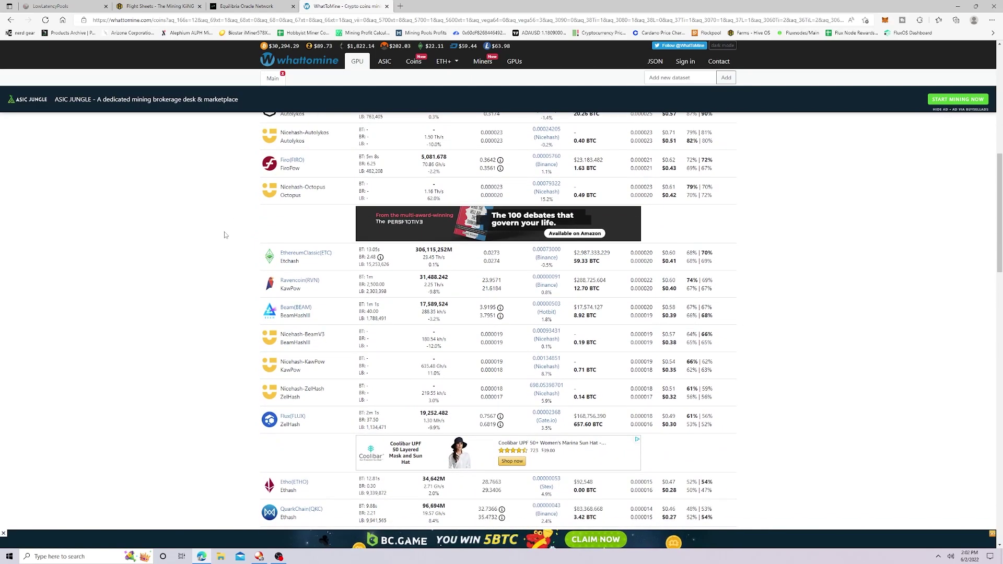
scroll(225, 229, "down", 10)
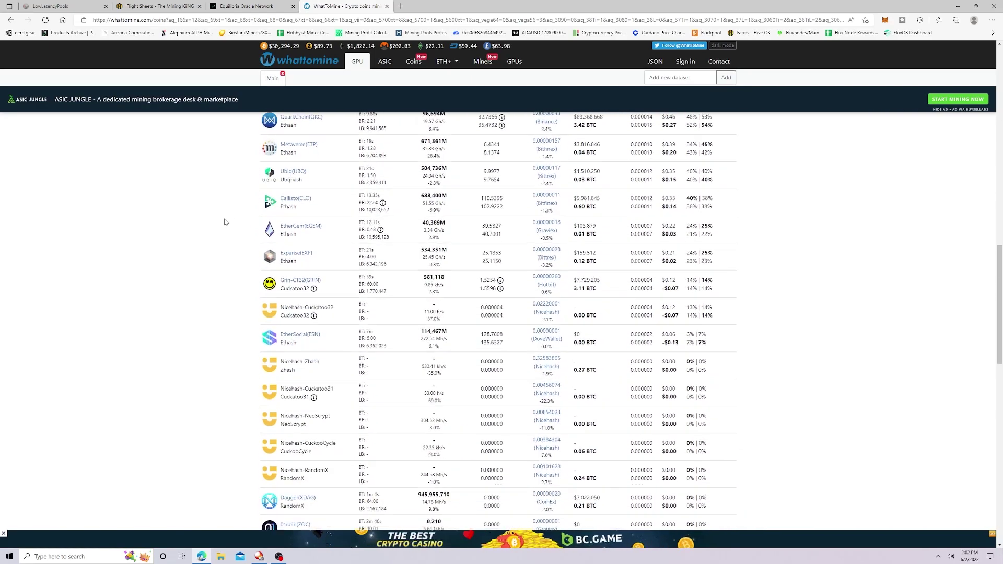
scroll(224, 222, "down", 3)
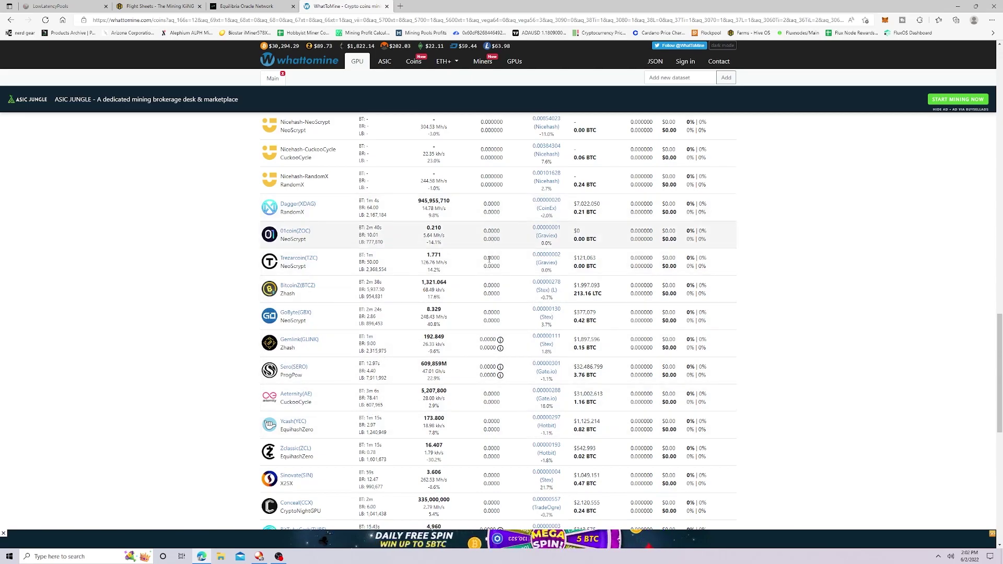
scroll(242, 313, "down", 2)
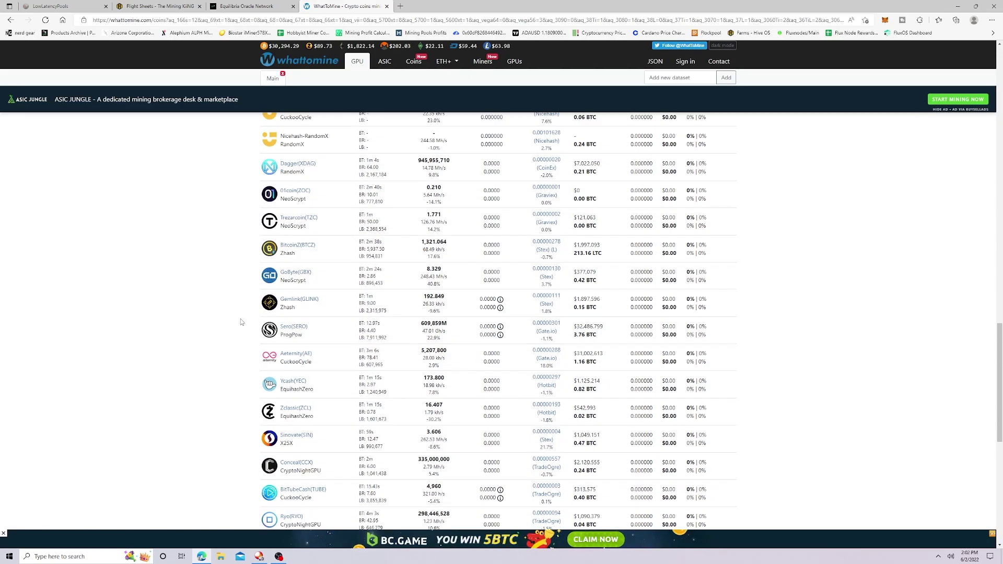
scroll(240, 321, "down", 3)
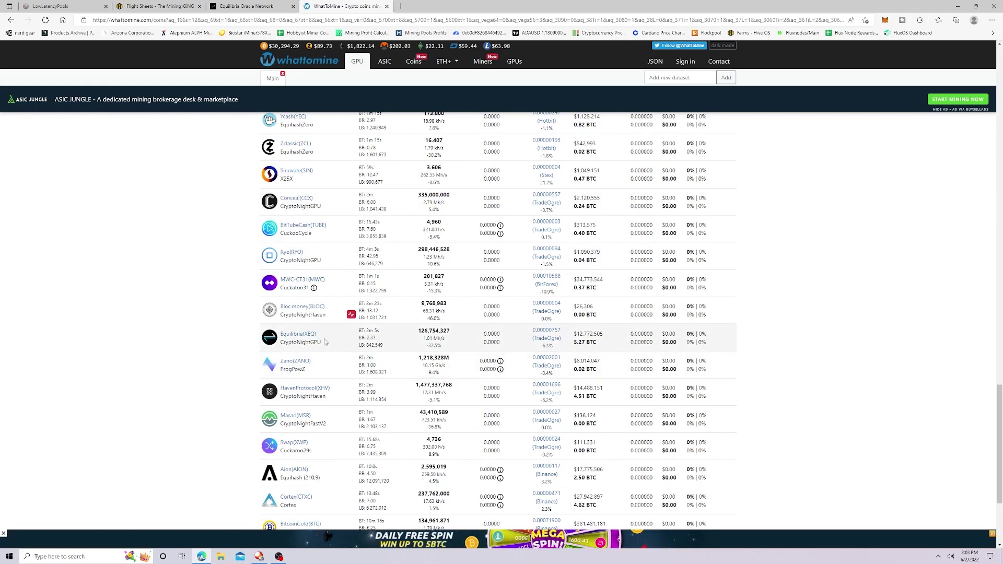
scroll(273, 341, "down", 3)
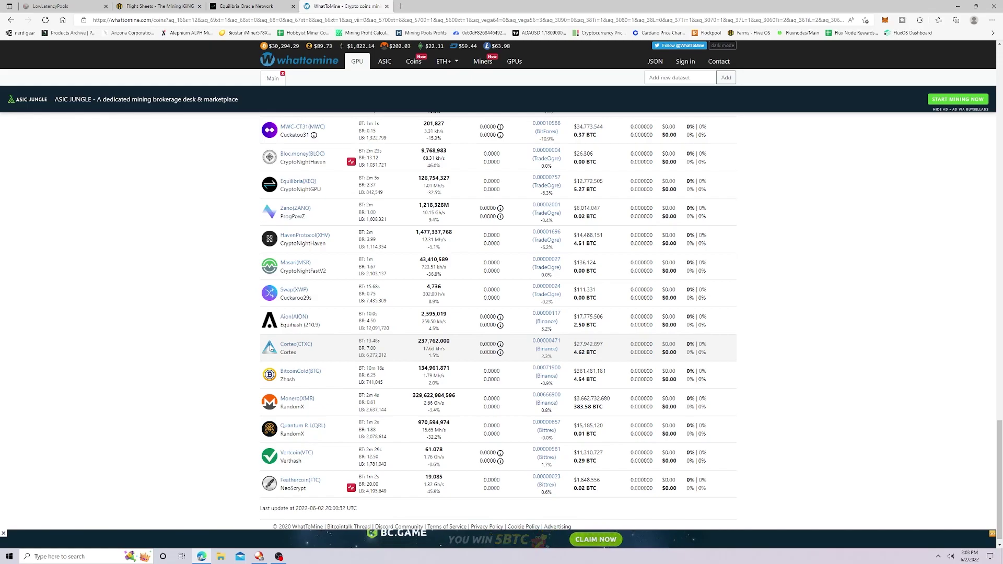
scroll(247, 128, "up", 1)
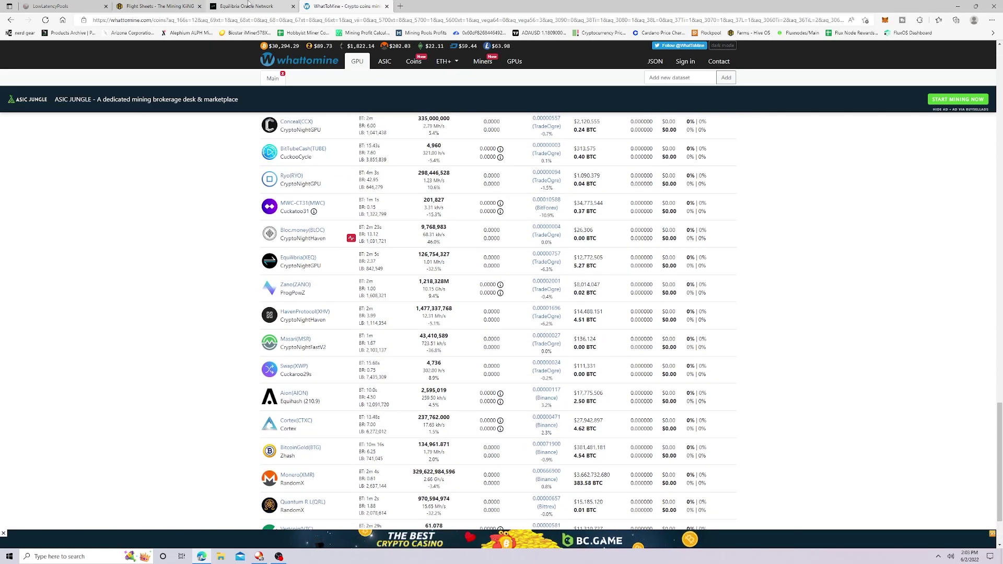
left_click(248, 5)
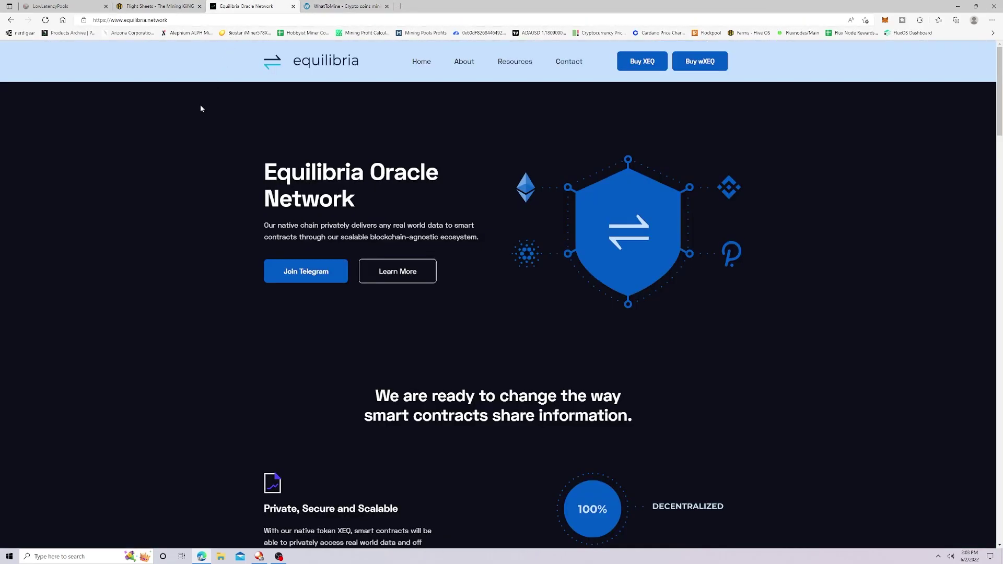
- Scroll to Equilibria Wallets and open the Windows wallet's release downloads on GitHub
scroll(211, 182, "down", 8)
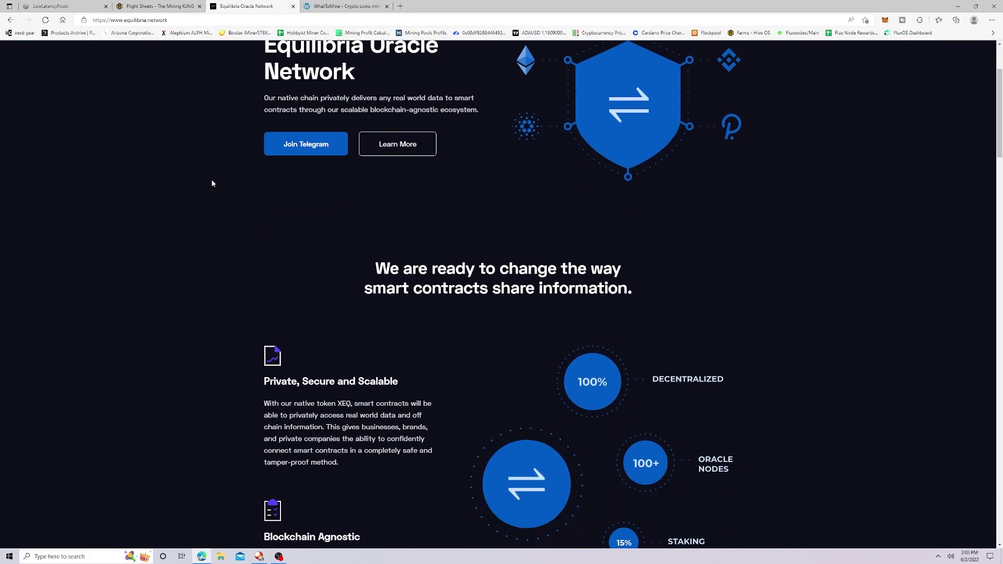
scroll(210, 177, "down", 15)
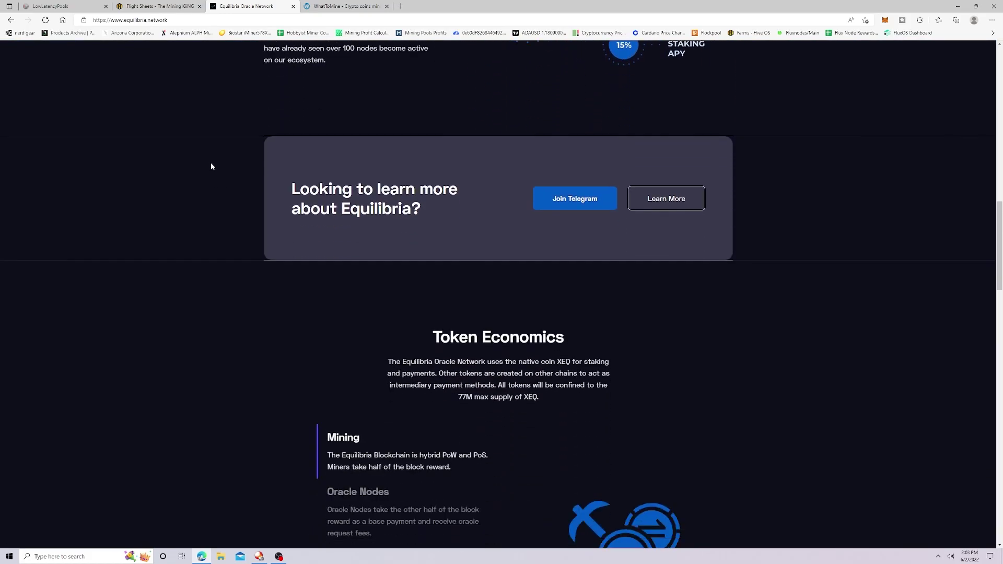
scroll(212, 166, "down", 2)
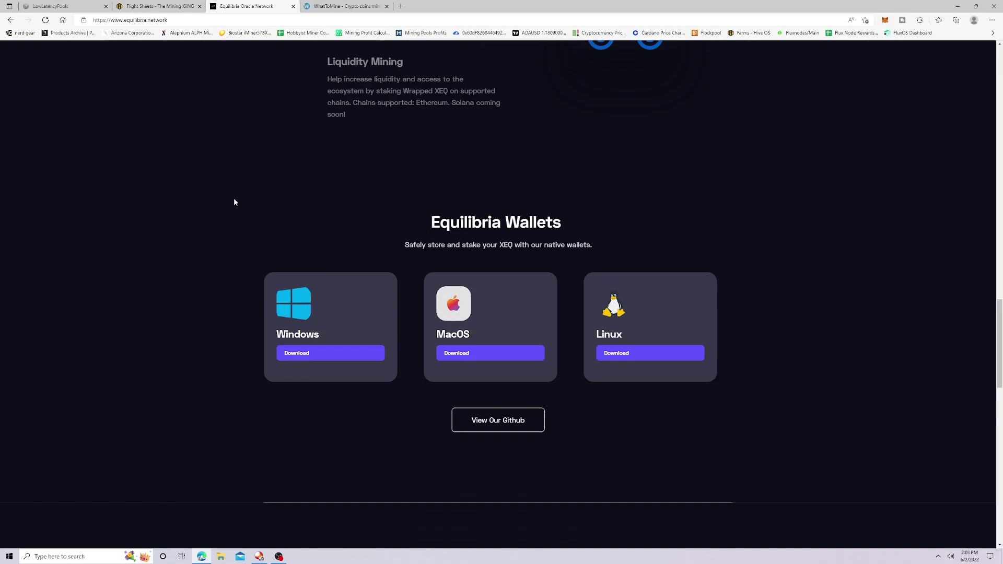
left_click(324, 355)
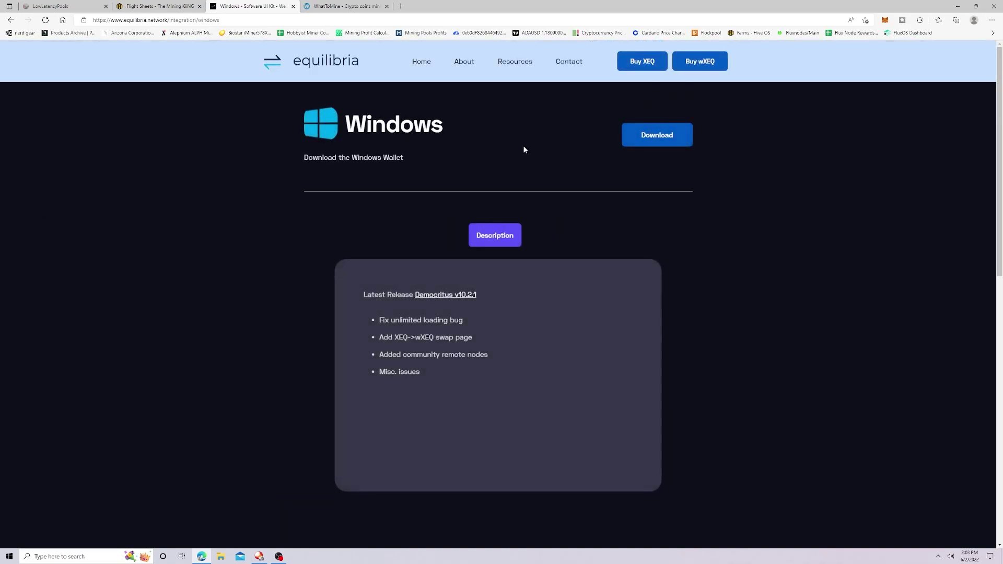
left_click(10, 20)
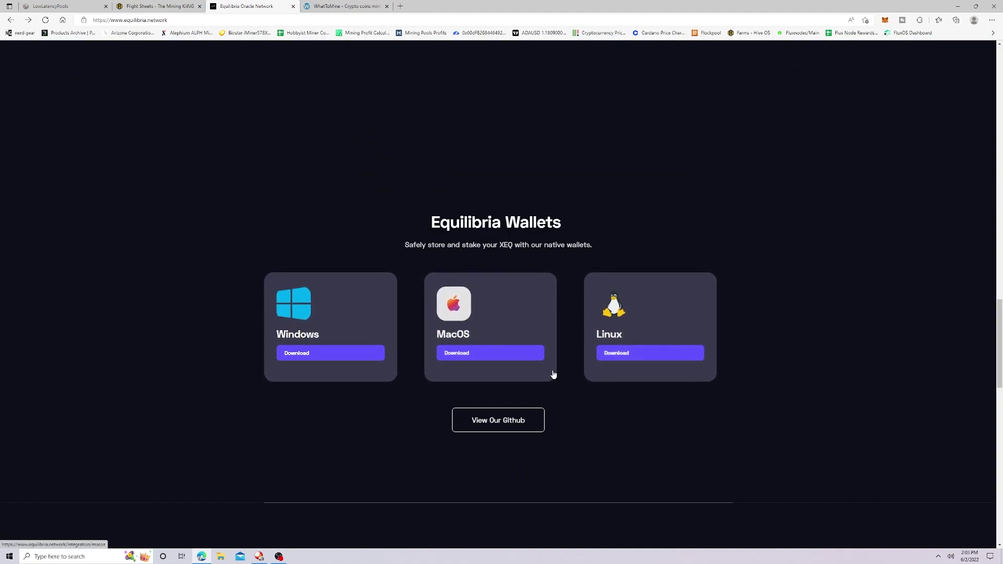
left_click(307, 357)
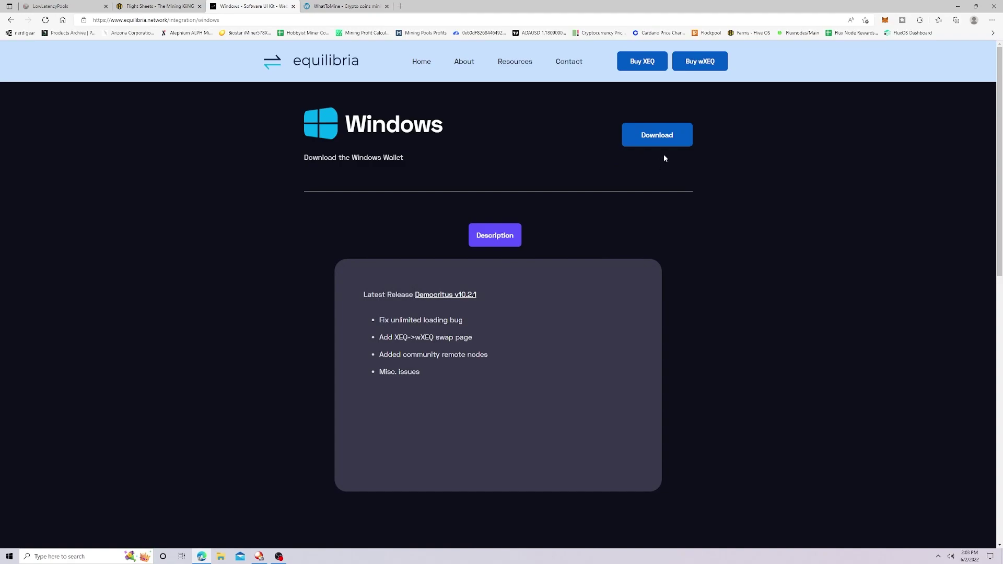
left_click(668, 144)
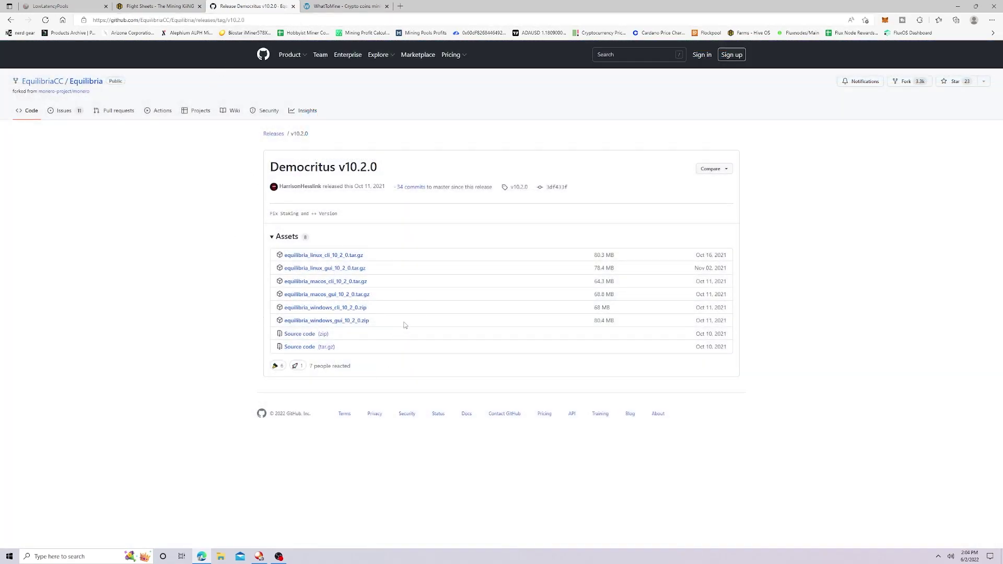
- Download equilibria_windows_gui_10_2_0.zip and bring up its actions in the Downloads folder
left_click(338, 325)
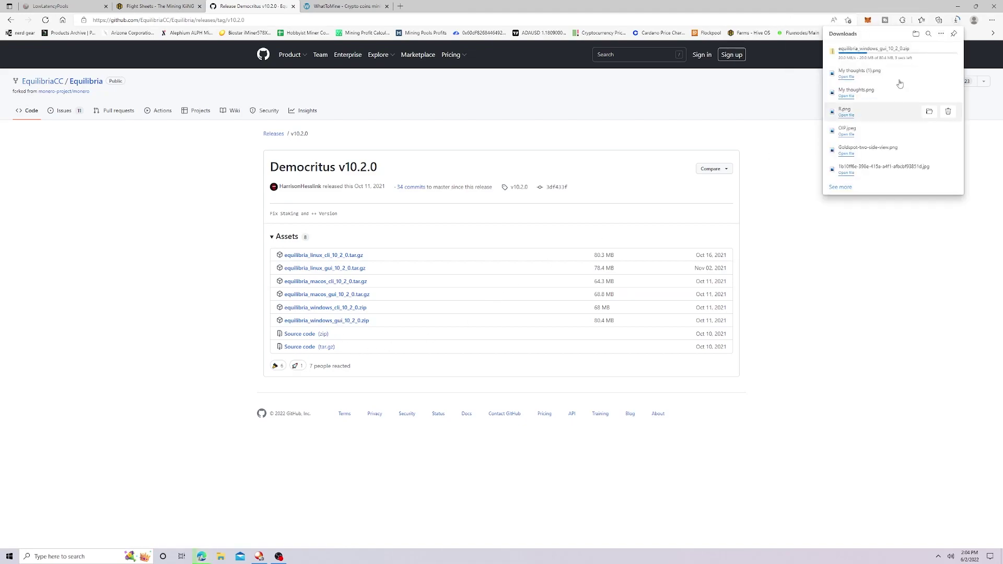
left_click(929, 51)
right_click(132, 66)
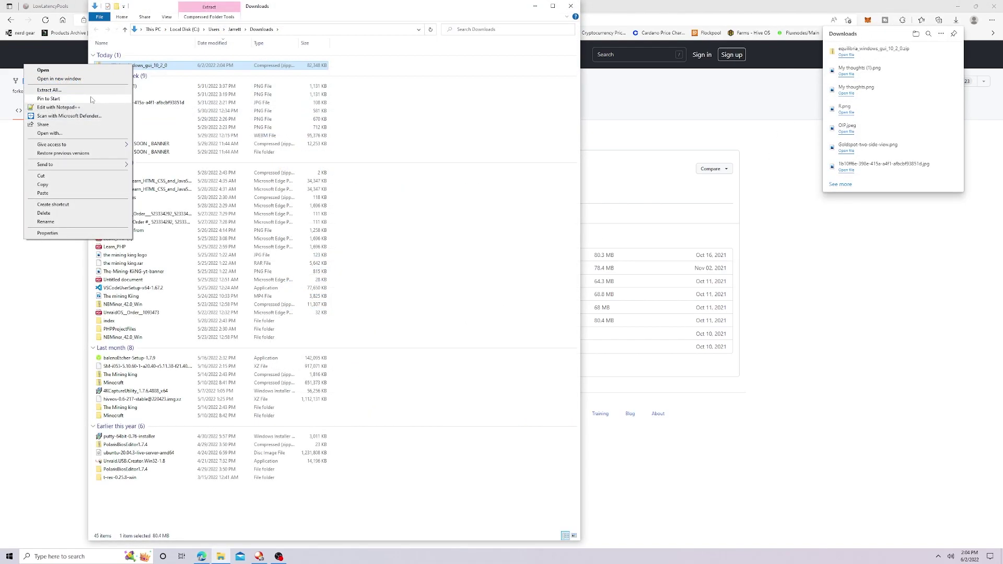
- Extract the equilibria_windows_gui_10_2_0.zip archive to its suggested folder
left_click(99, 84)
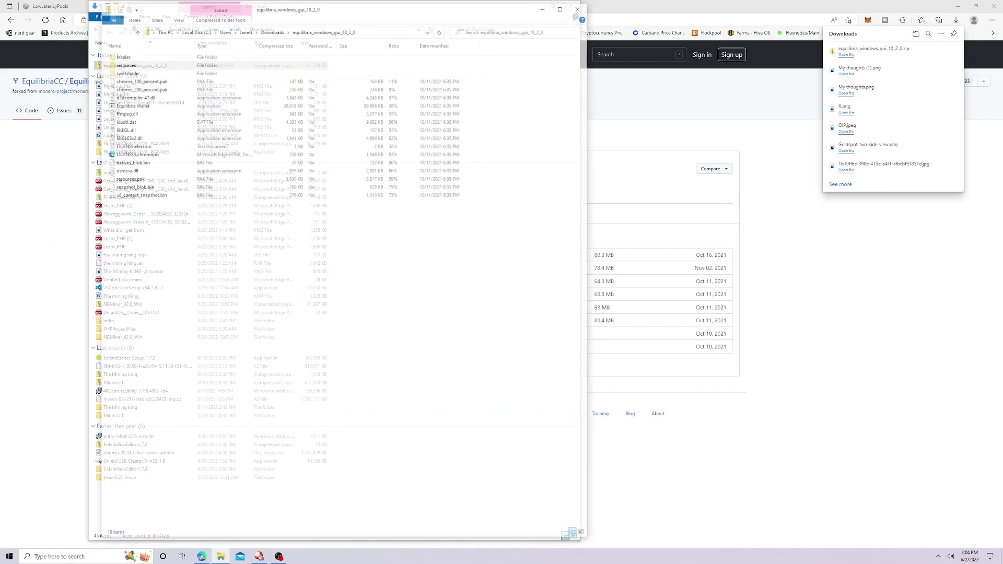
left_click(135, 29)
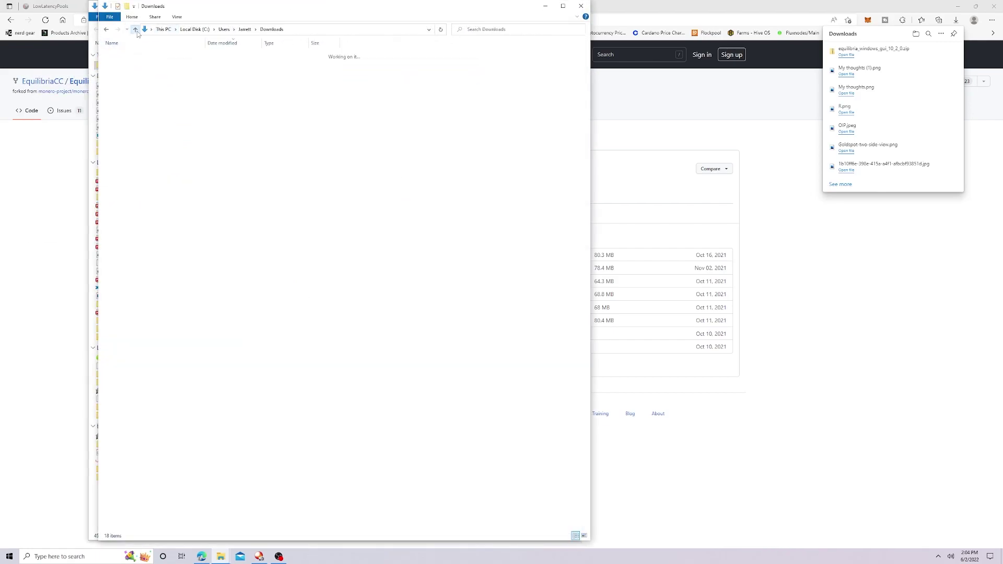
right_click(138, 66)
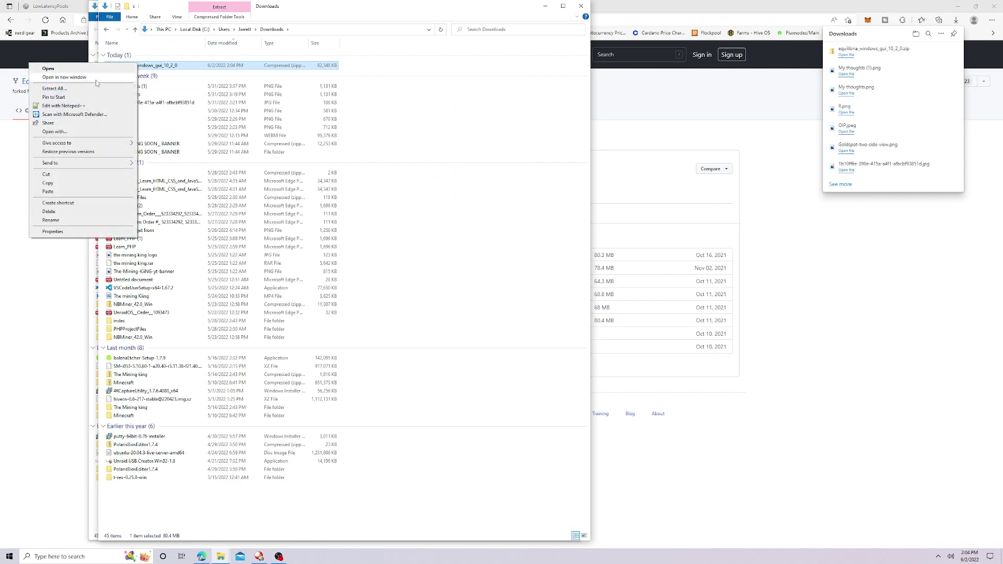
left_click(54, 88)
left_click(573, 354)
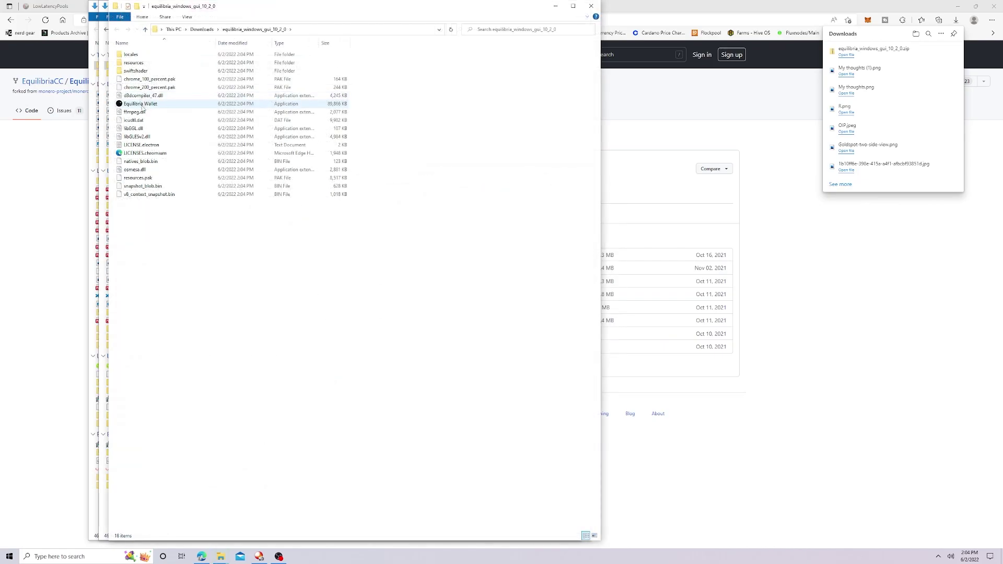
- Launch Equilibria Wallet, allow it through the firewall, and choose English to reach configuration
left_click(142, 105)
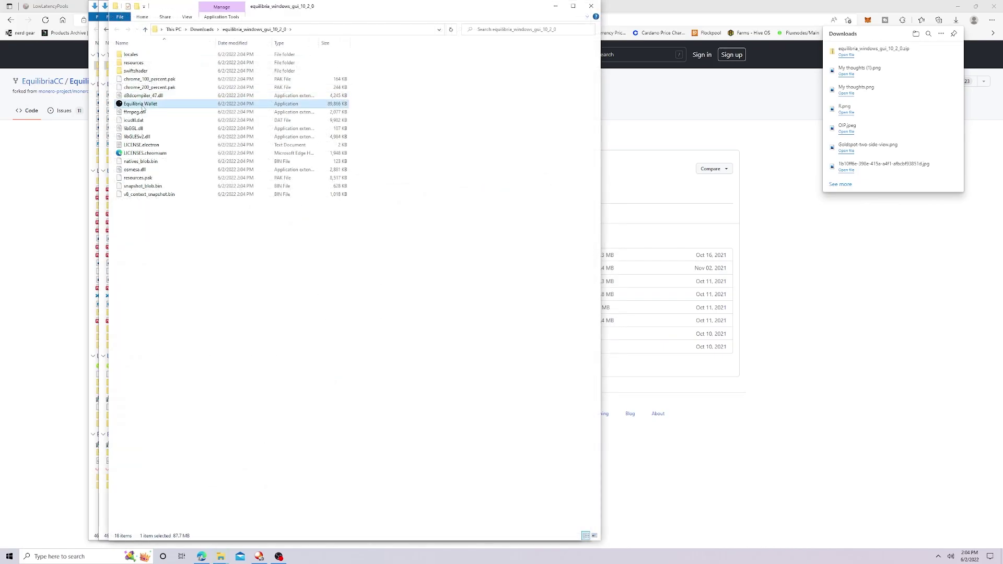
double_click(142, 104)
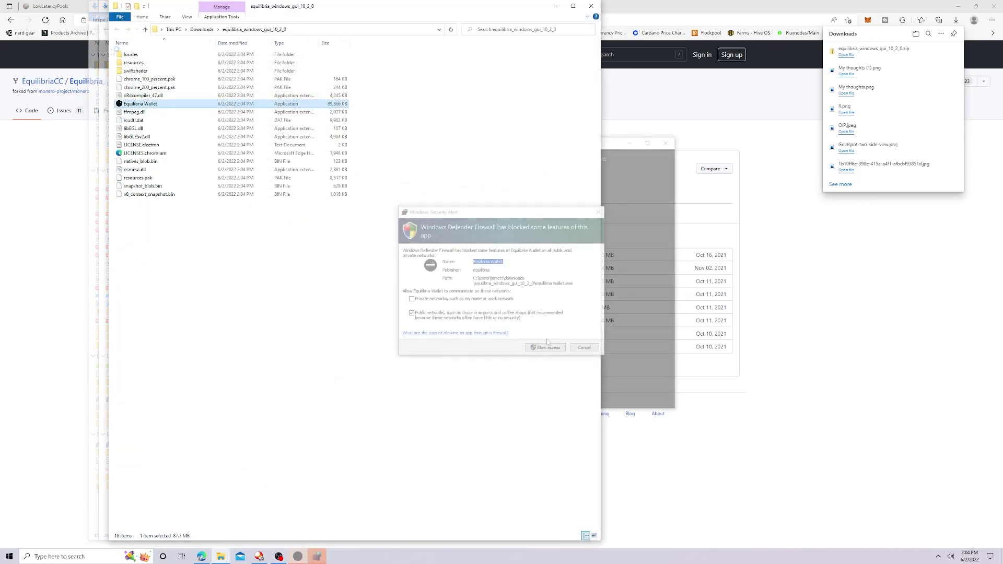
left_click(546, 347)
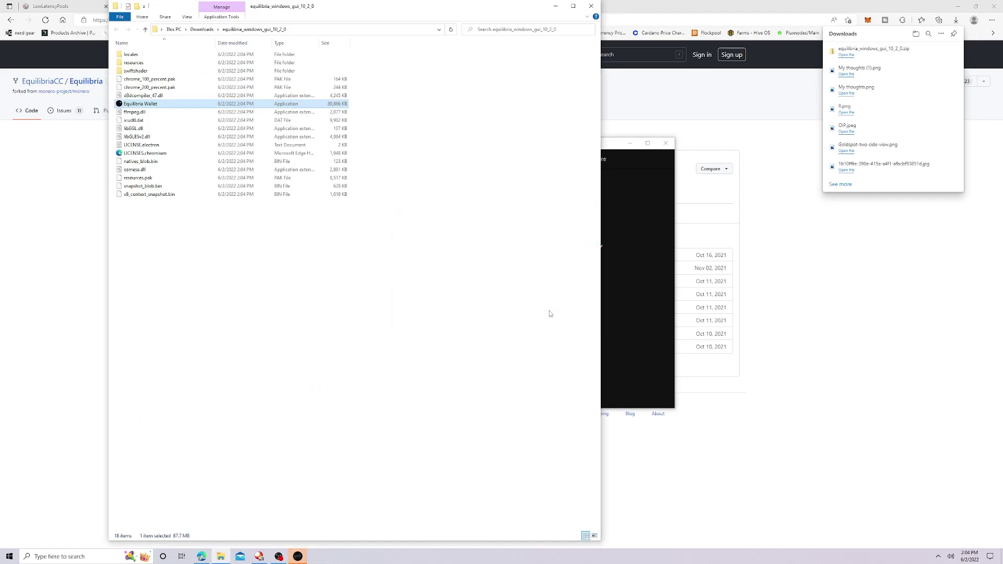
left_click(502, 314)
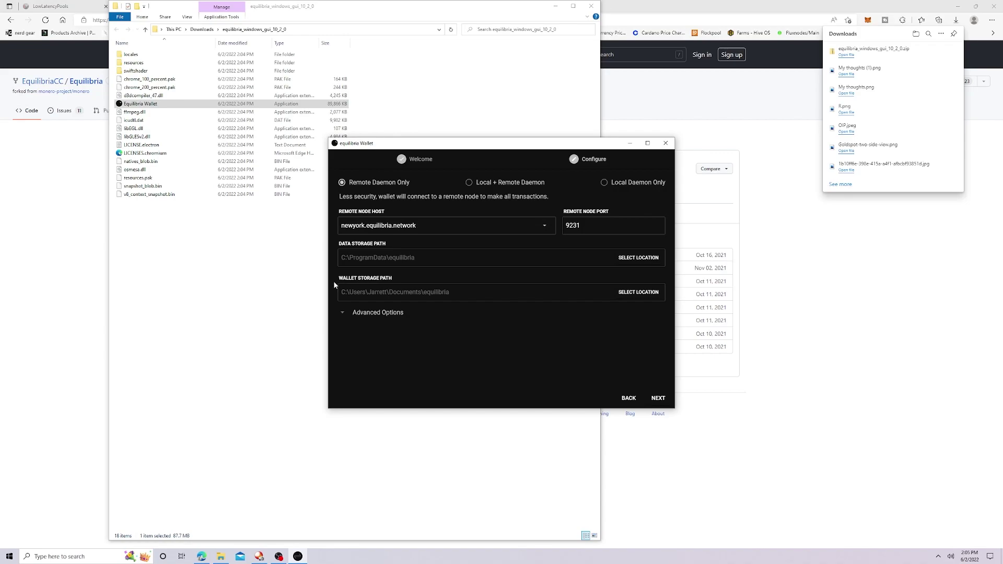
left_click(628, 398)
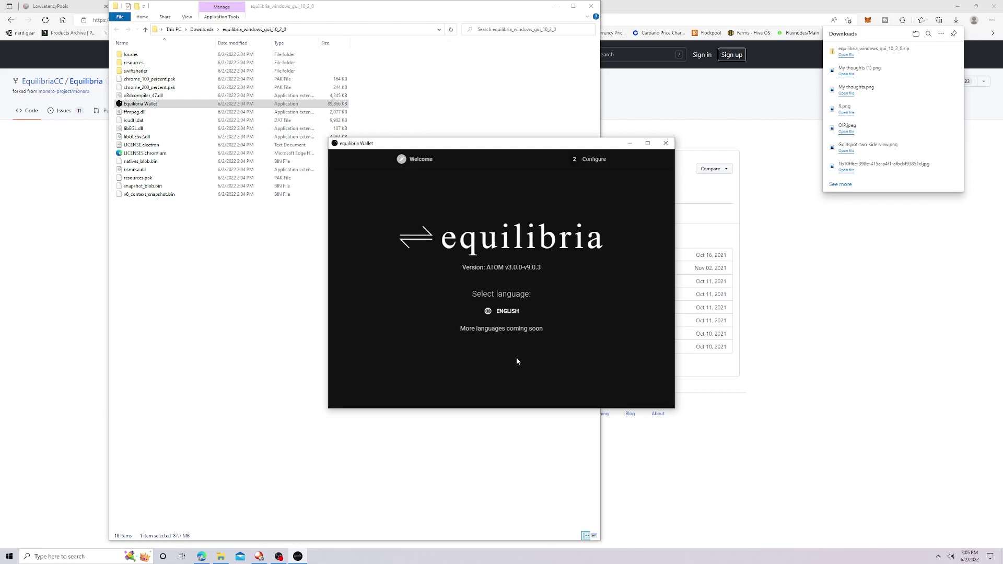
left_click(505, 311)
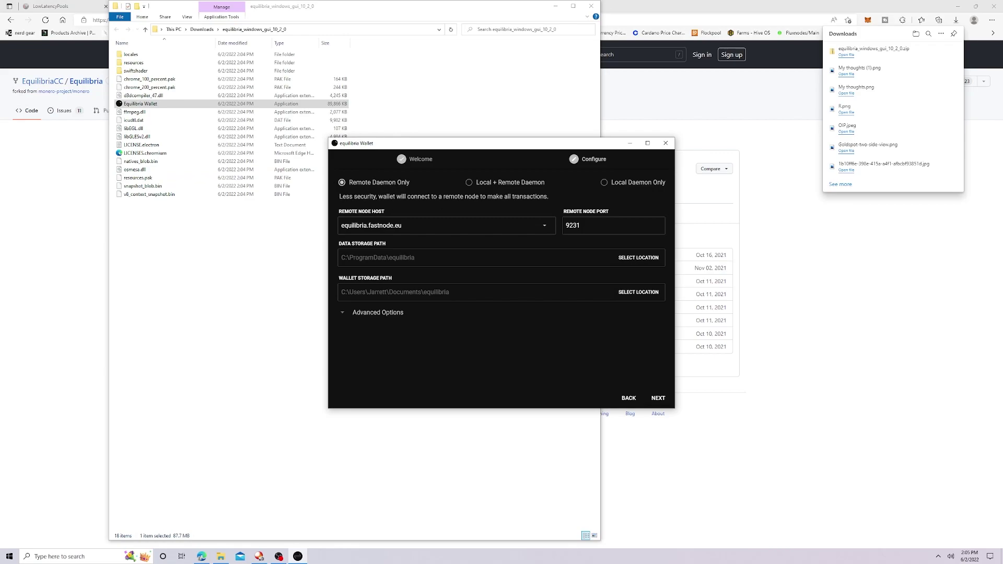
- Choose Local + Remote Daemon with the equilibria.fastnode.eu node and start the daemon
left_click(468, 182)
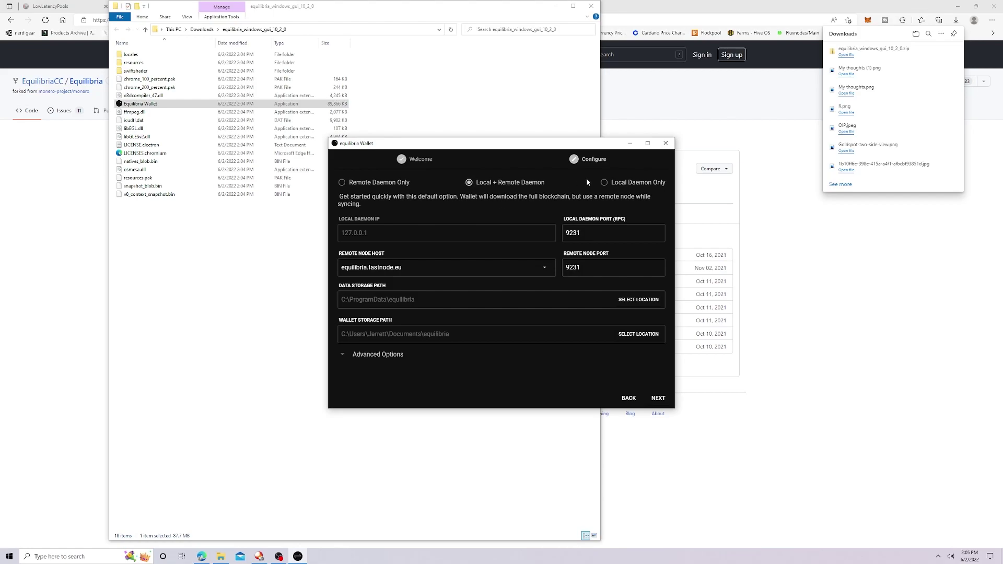
left_click(604, 182)
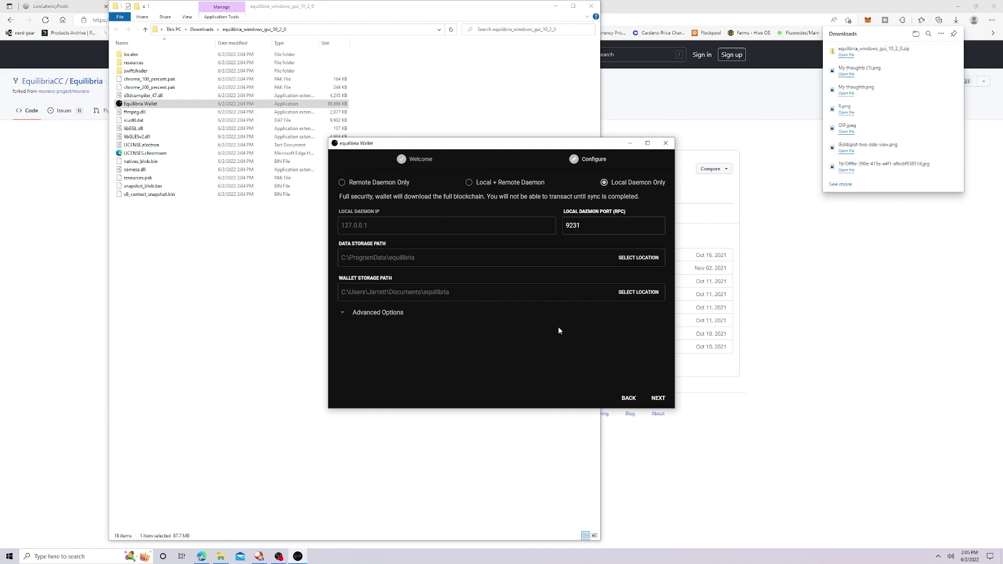
left_click(468, 182)
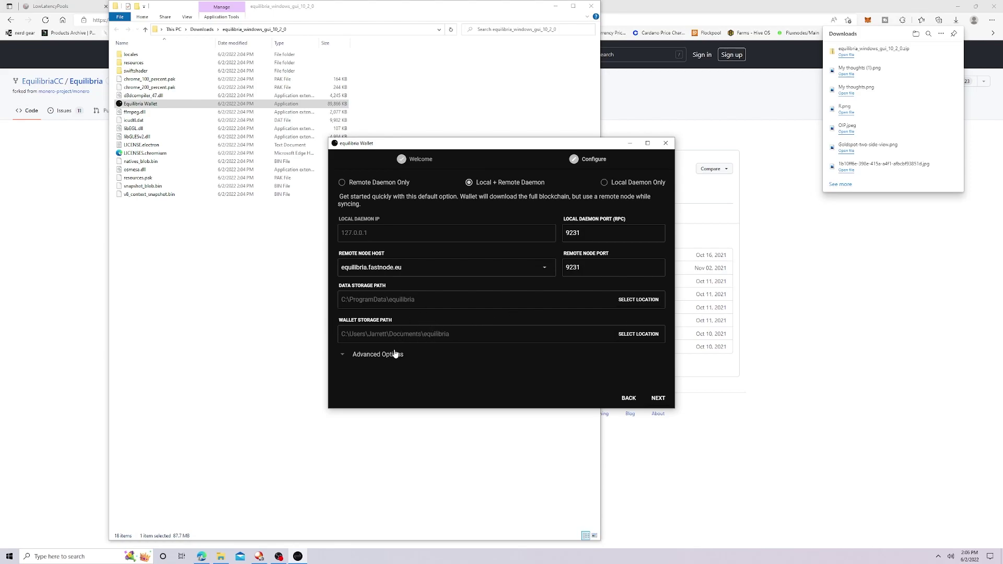
left_click(658, 398)
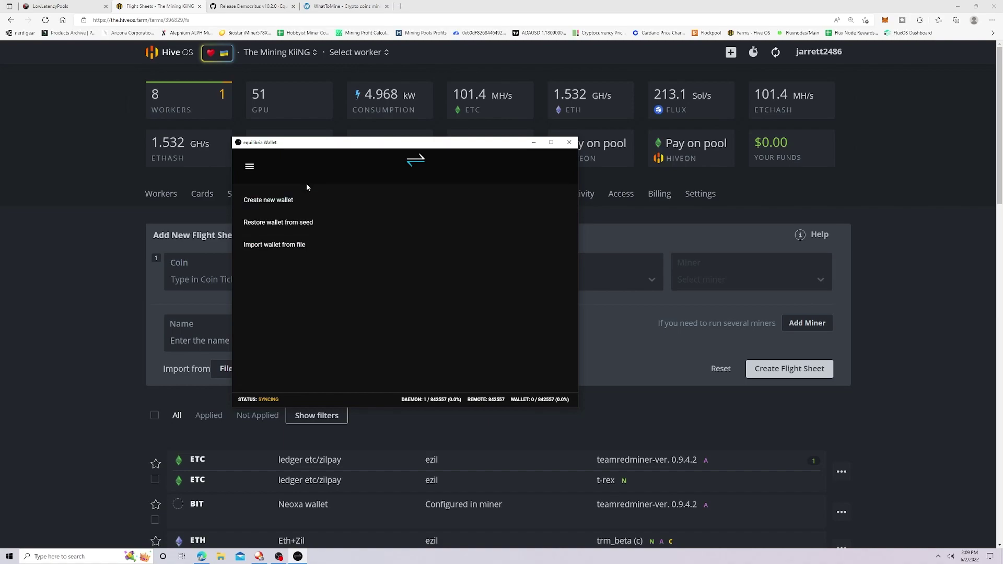
- Choose Create new wallet on the Equilibria Wallet start screen
left_click(304, 204)
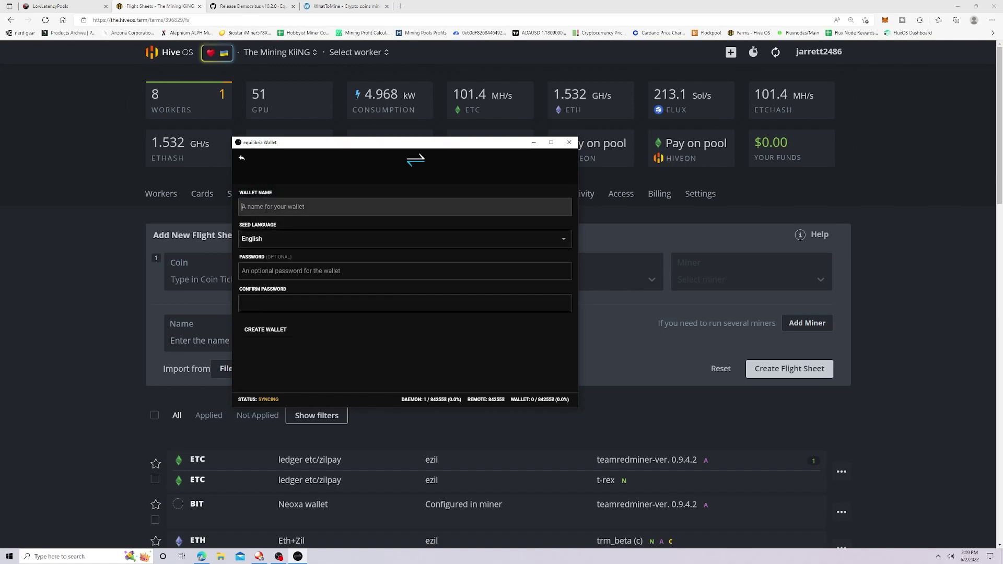
- Create the passwordless wallet 'test wallet' and select its 25 seed words
type("test wallet")
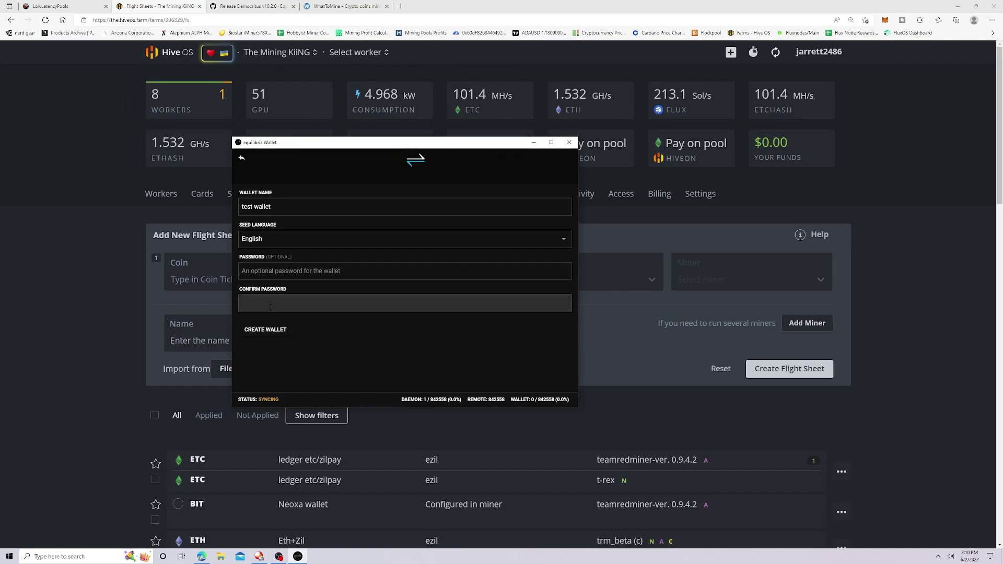
left_click(249, 333)
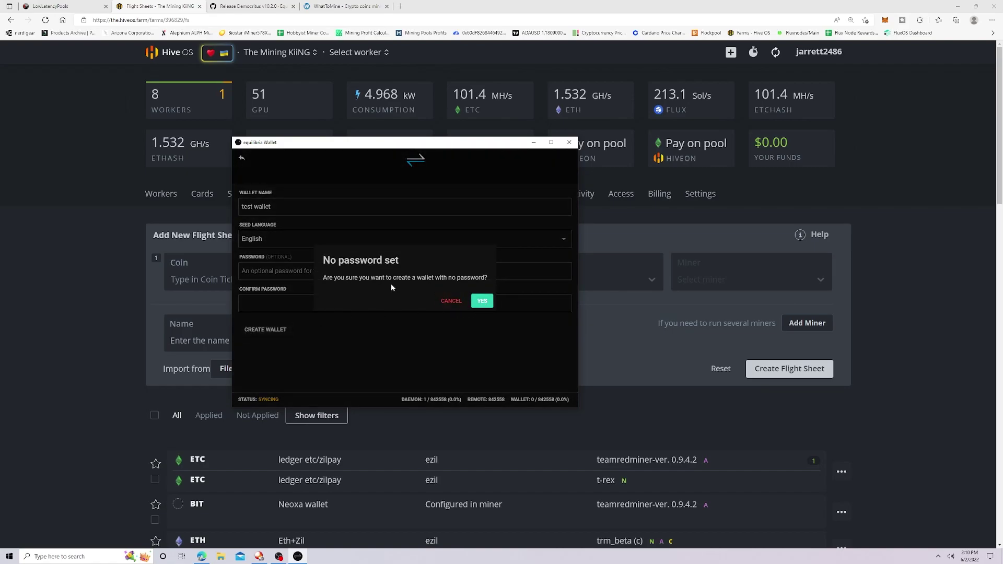
left_click(480, 302)
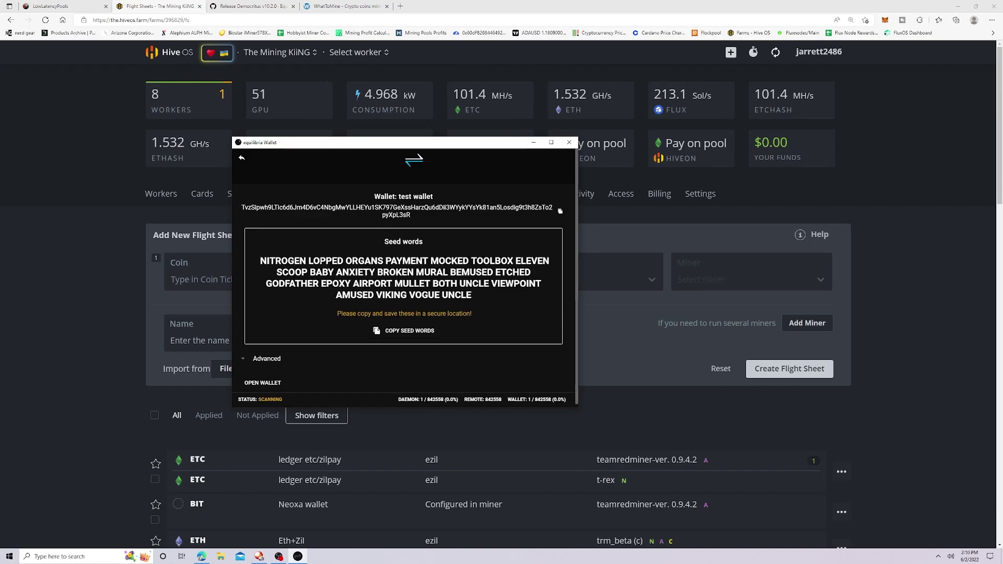
left_click_drag(259, 261, 521, 303)
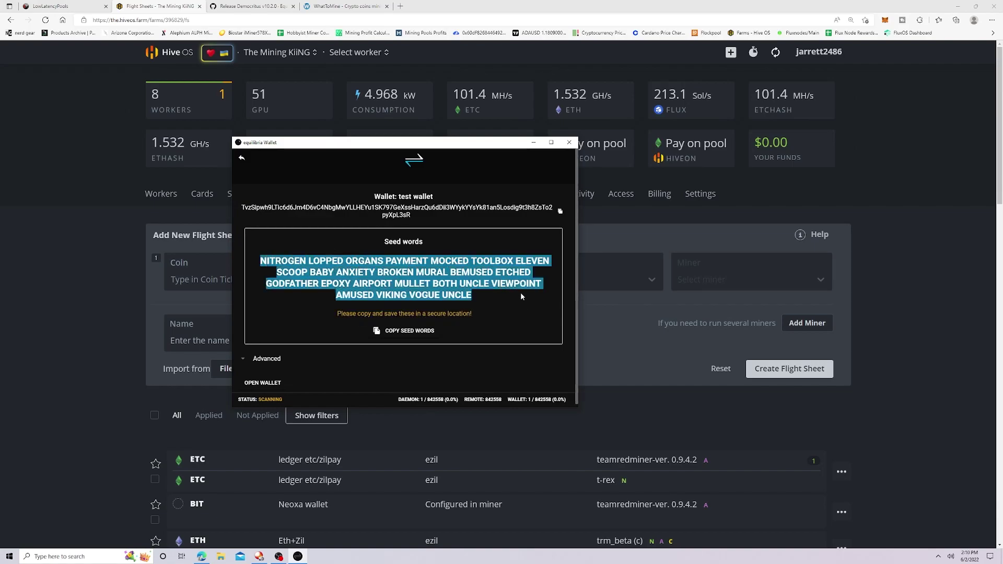
- Open 'test wallet' and copy its primary receiving address from the Receive tab
left_click(261, 383)
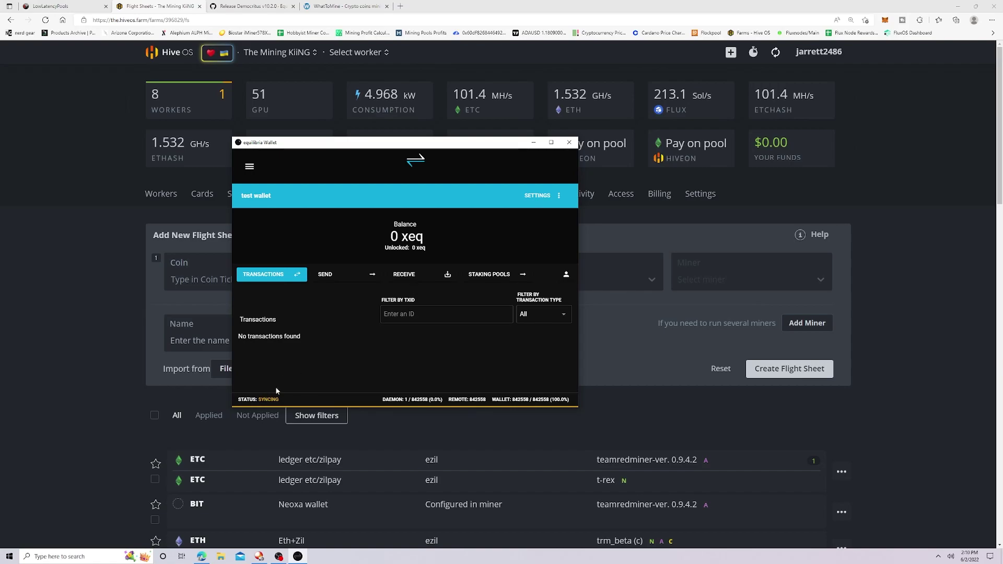
left_click(533, 142)
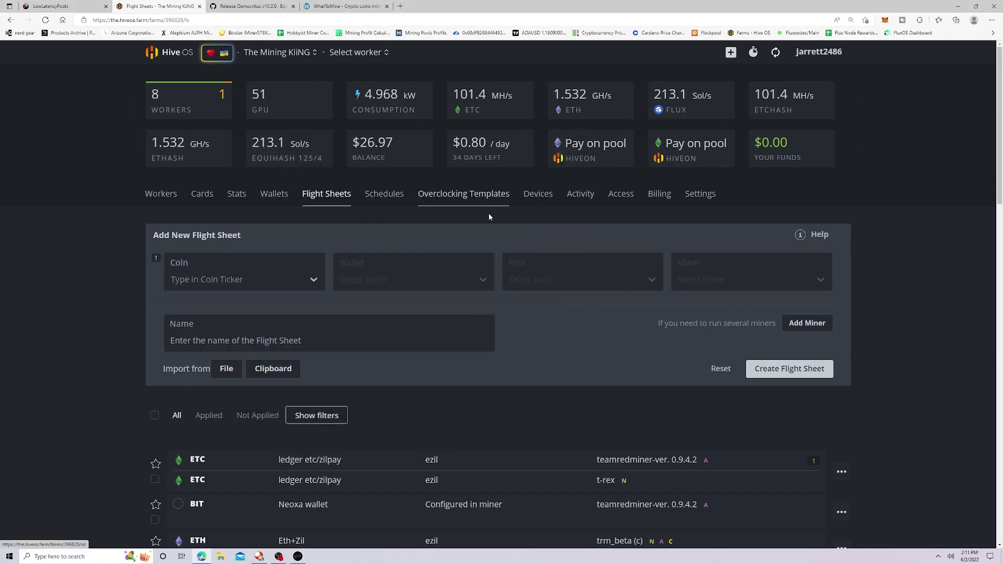
left_click(298, 556)
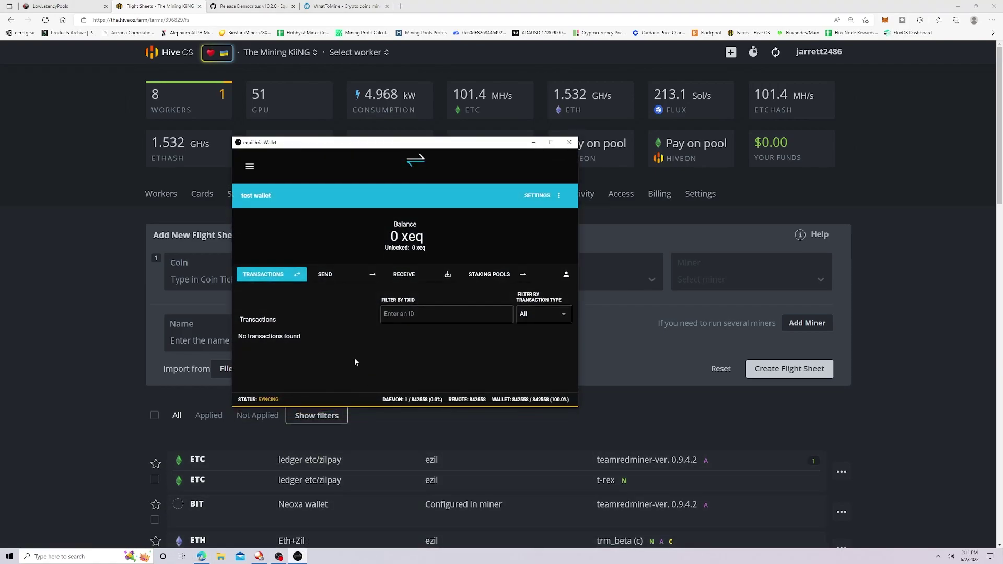
left_click(404, 276)
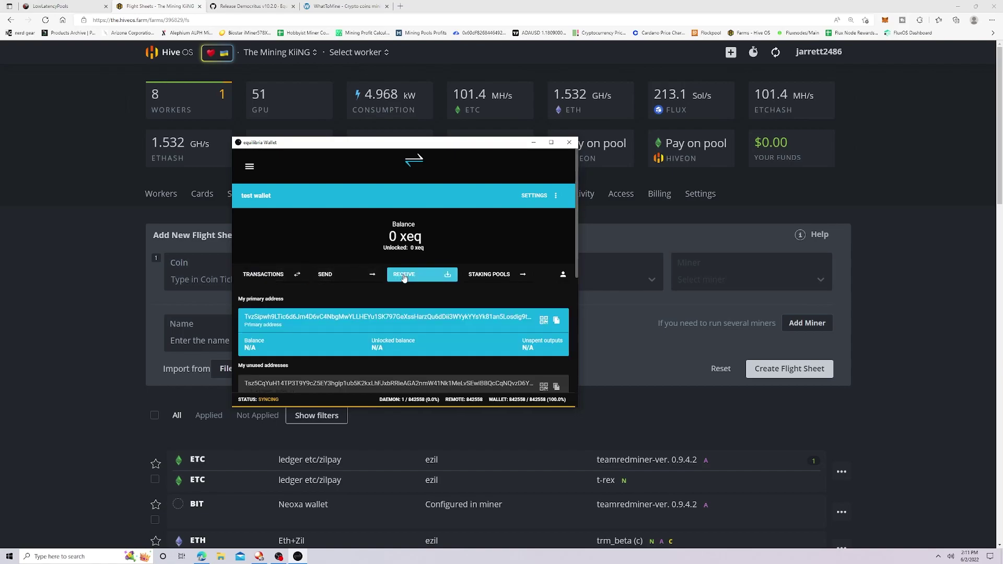
left_click(557, 320)
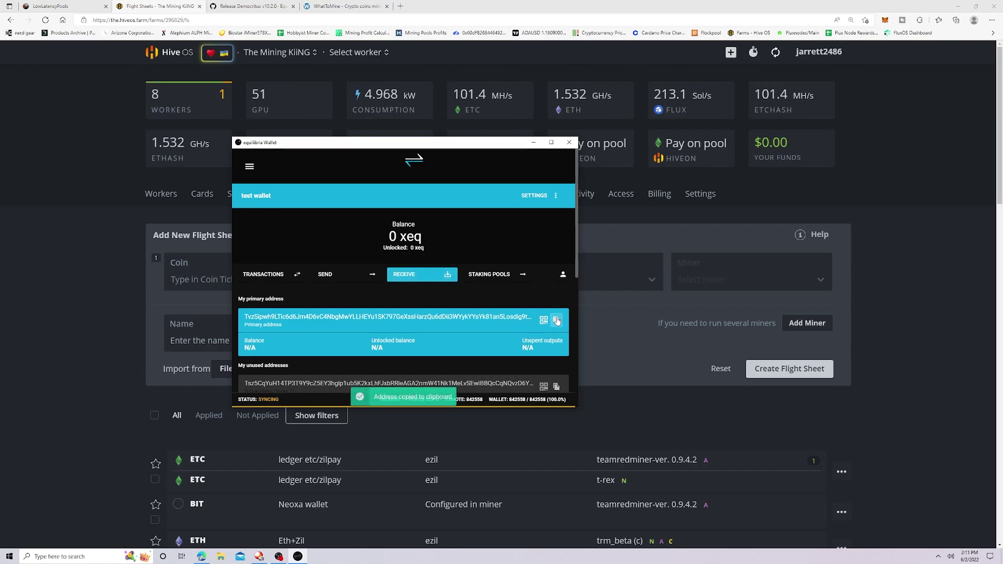
- Copy the wallet address and return to the Hive OS flight sheets page
left_click(615, 321)
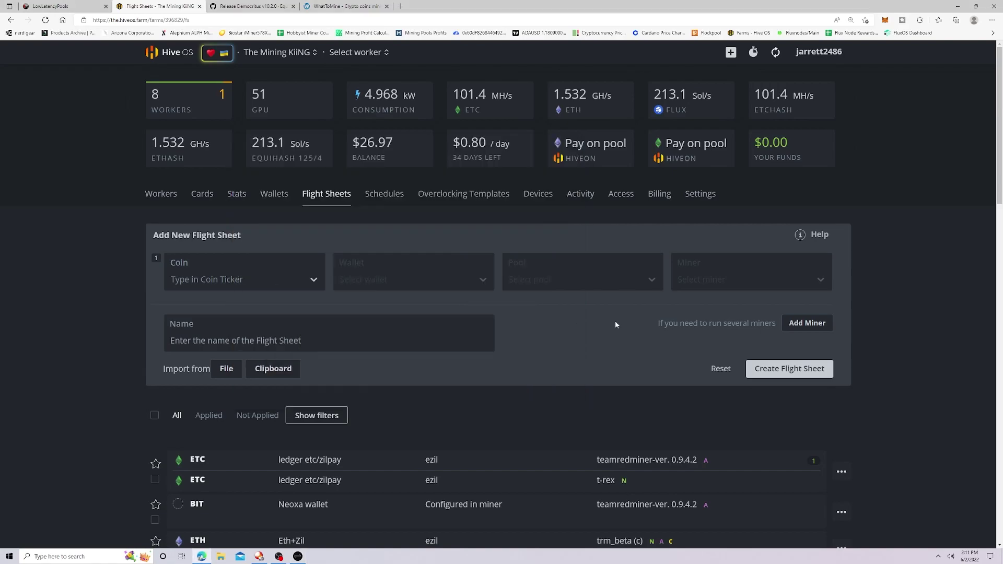
left_click(238, 280)
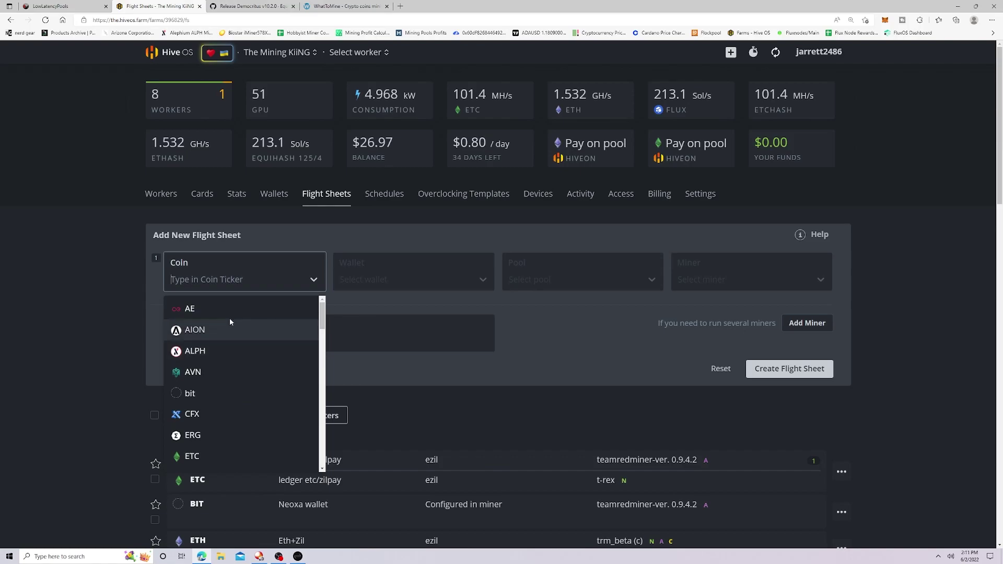
left_click(131, 313)
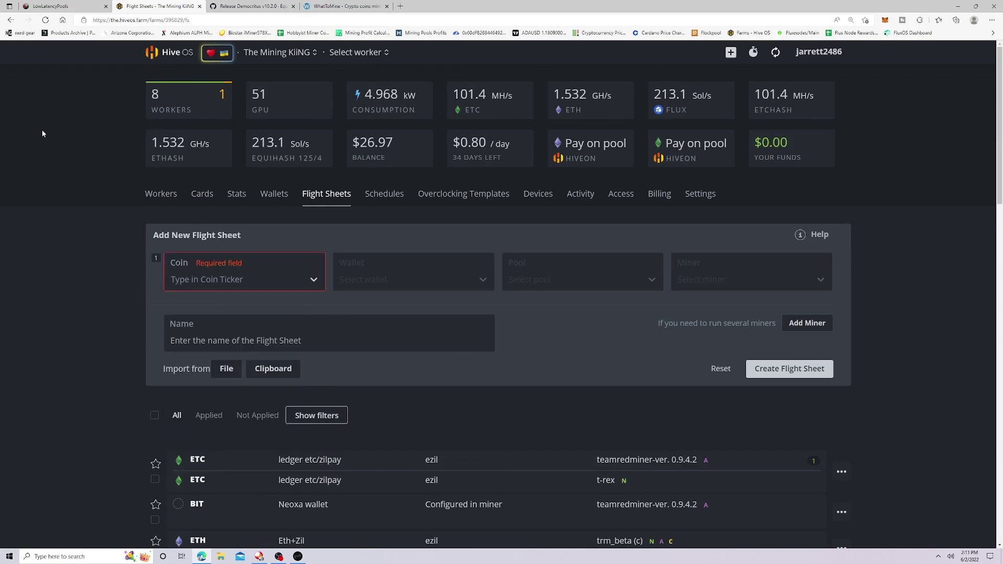
left_click(152, 194)
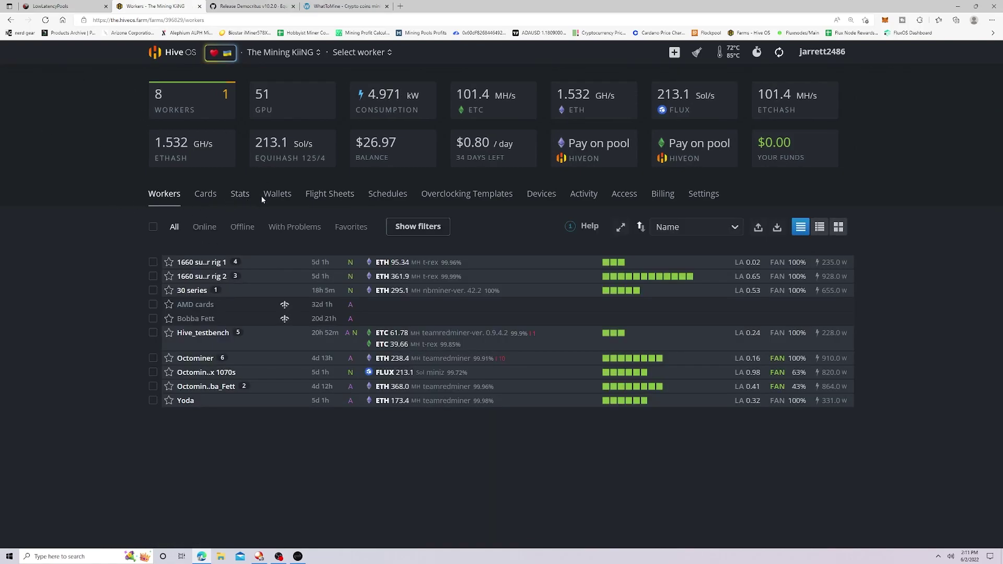
left_click(328, 199)
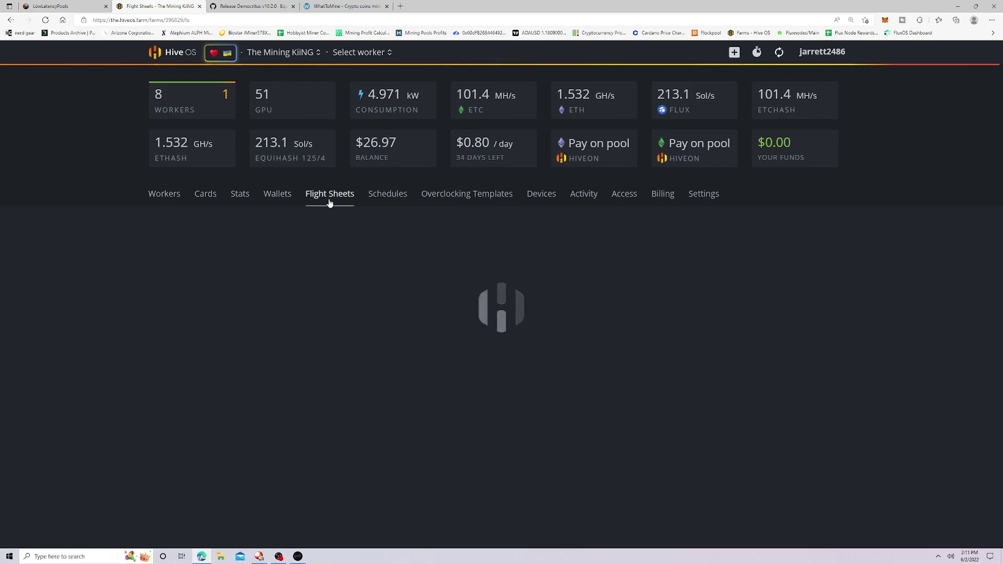
- Filter the coin list with 'xe' and set the new flight sheet's coin to XEQ
left_click(262, 281)
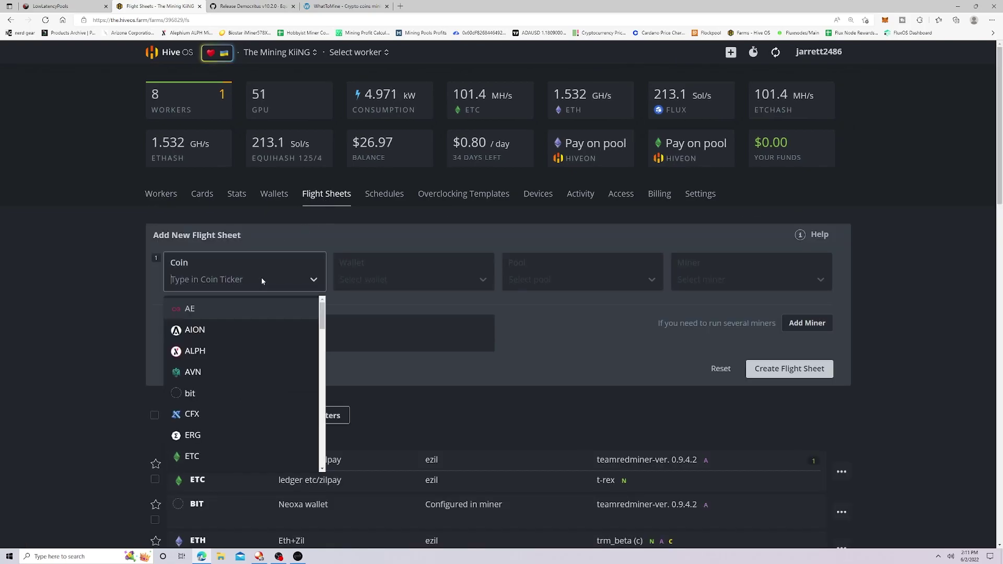
type("x")
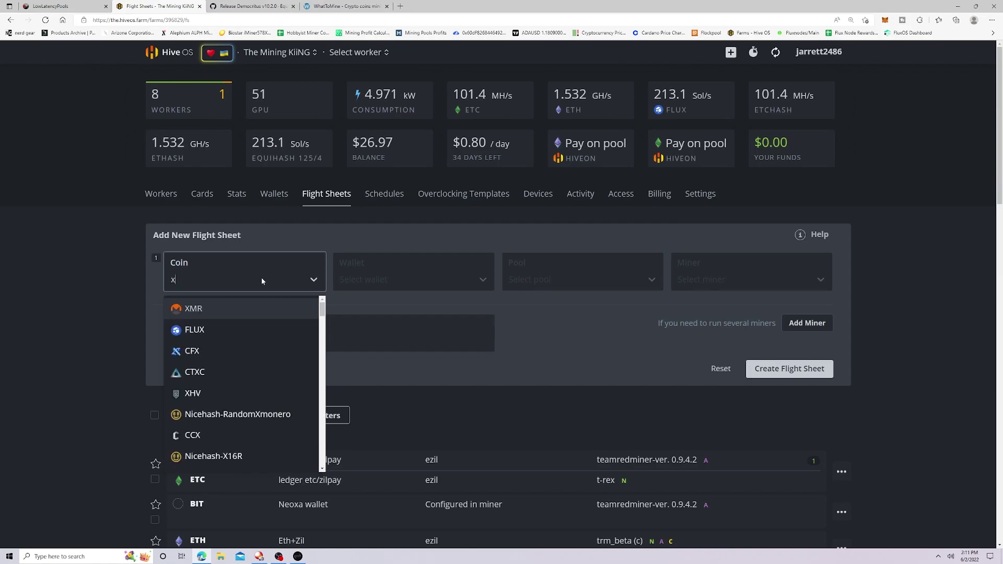
type("e")
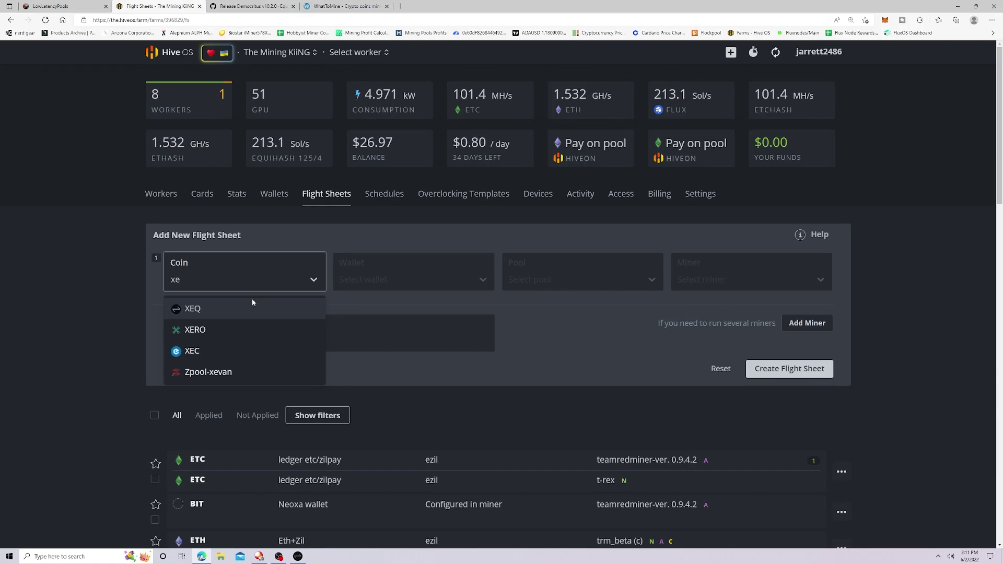
left_click(198, 310)
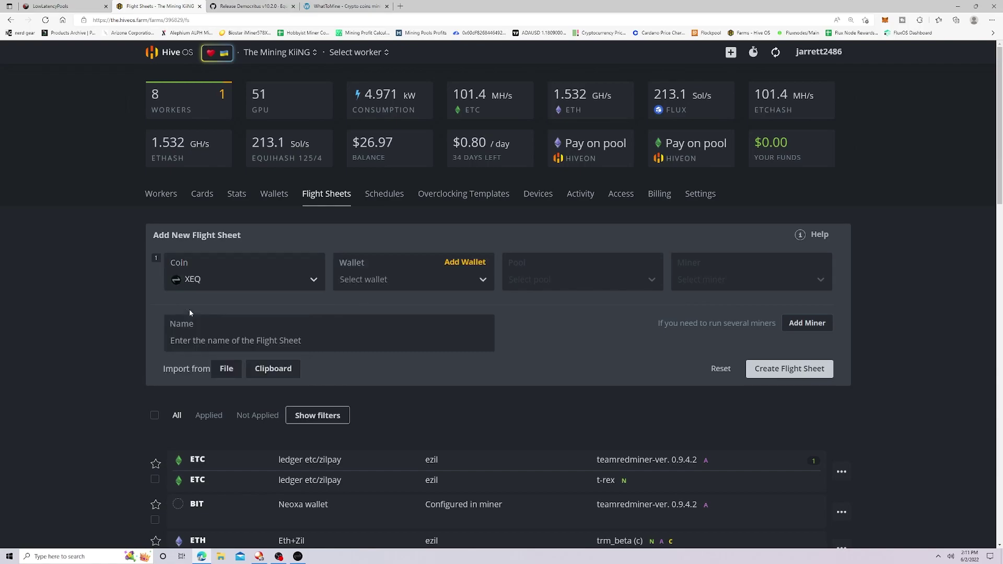
- Create an XEQ wallet named 'test wallet' using the pasted XEQ address
left_click(460, 263)
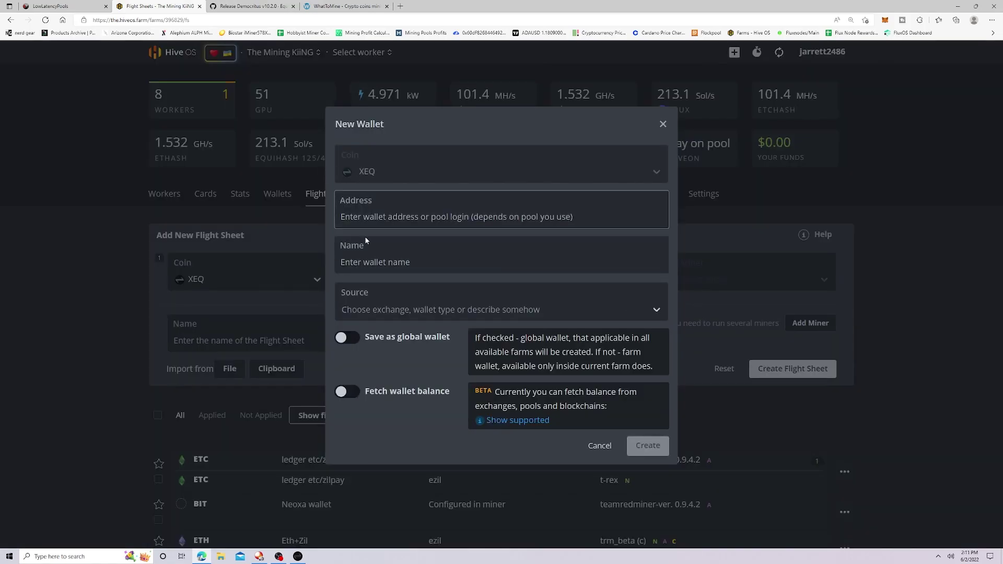
right_click(370, 216)
left_click(398, 290)
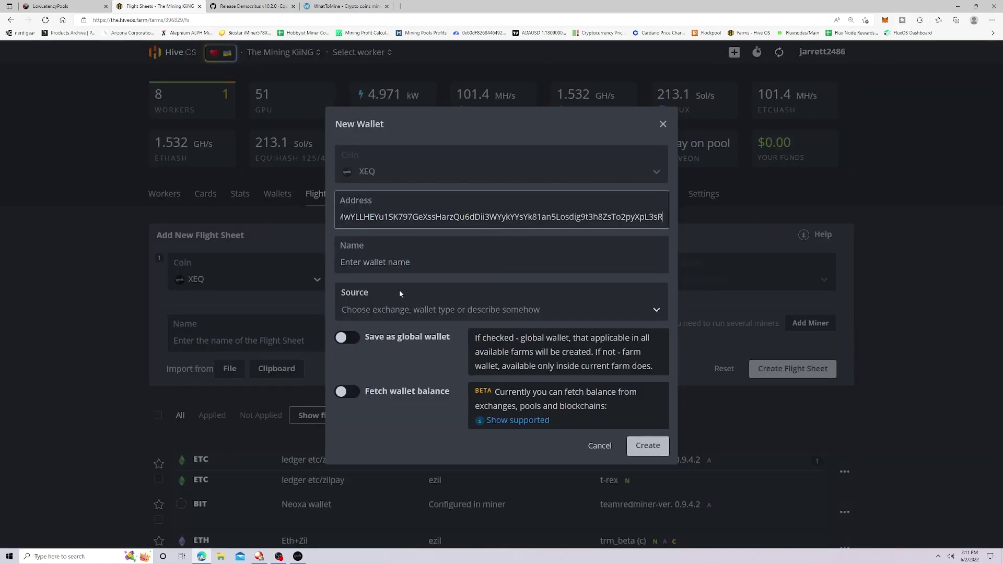
left_click(376, 262)
type("tes")
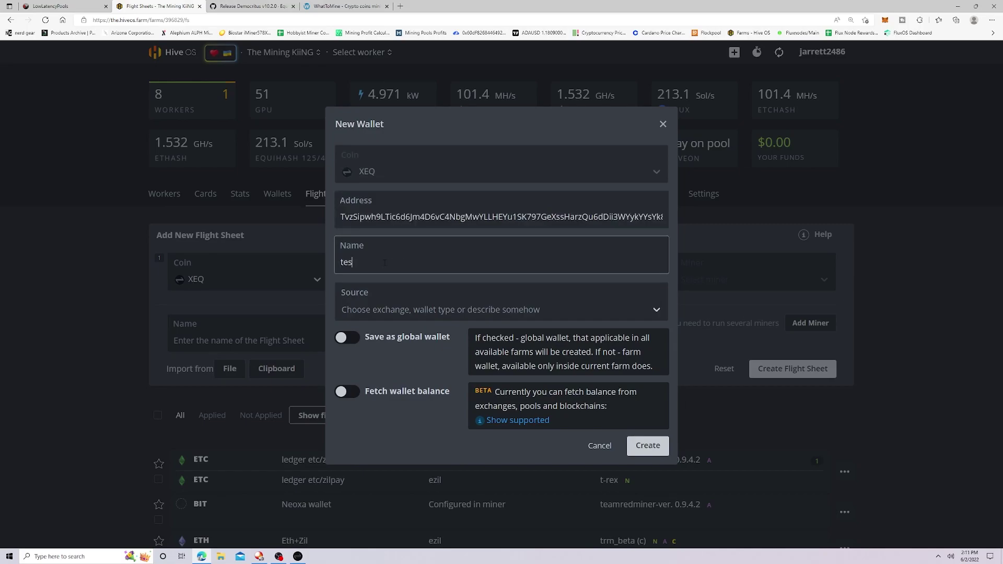
type("t wallet")
left_click(647, 445)
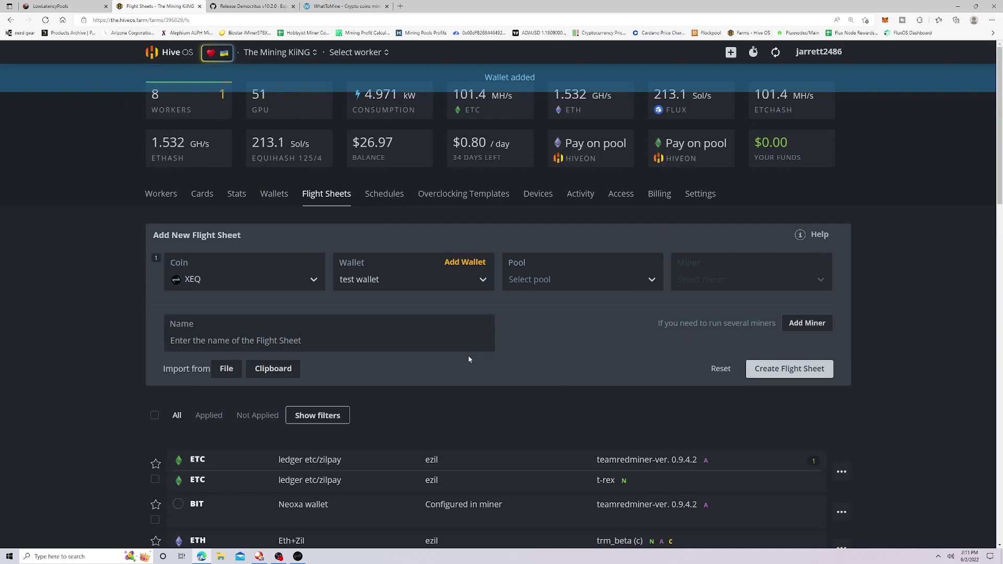
- Choose herominers as the XEQ pool and tick its USA (West) server us.equilibria.herominers.com:1195
left_click(564, 289)
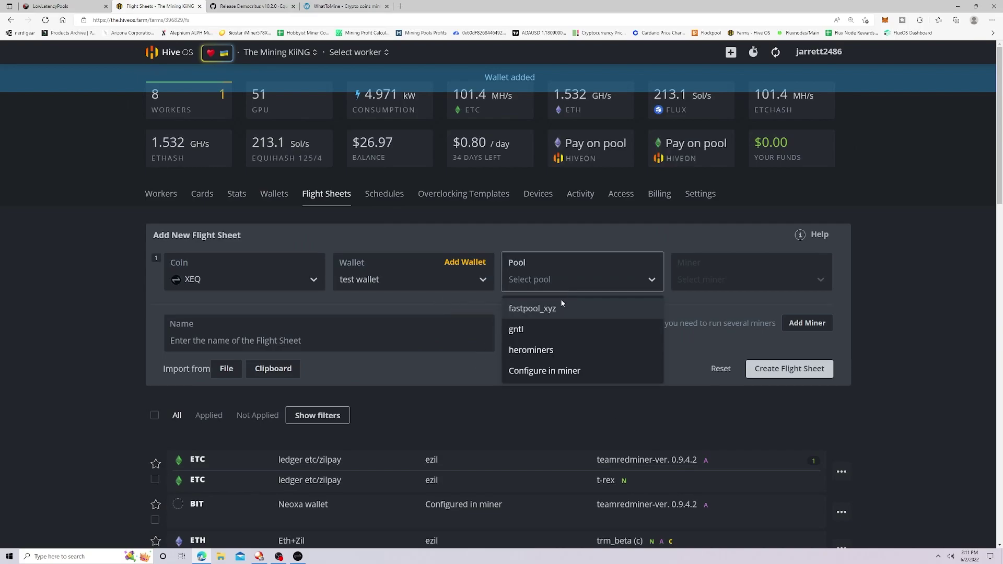
left_click(545, 356)
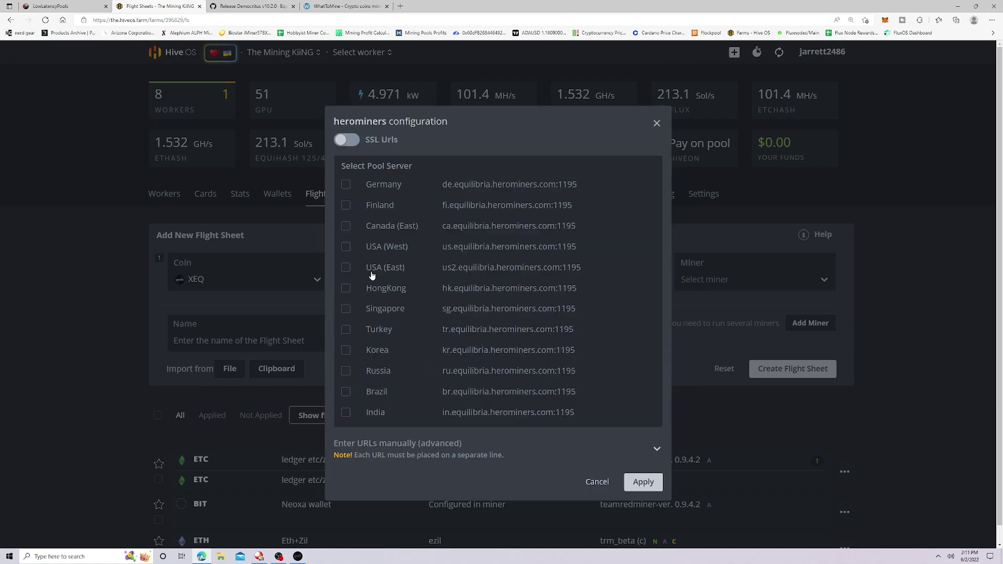
left_click(346, 247)
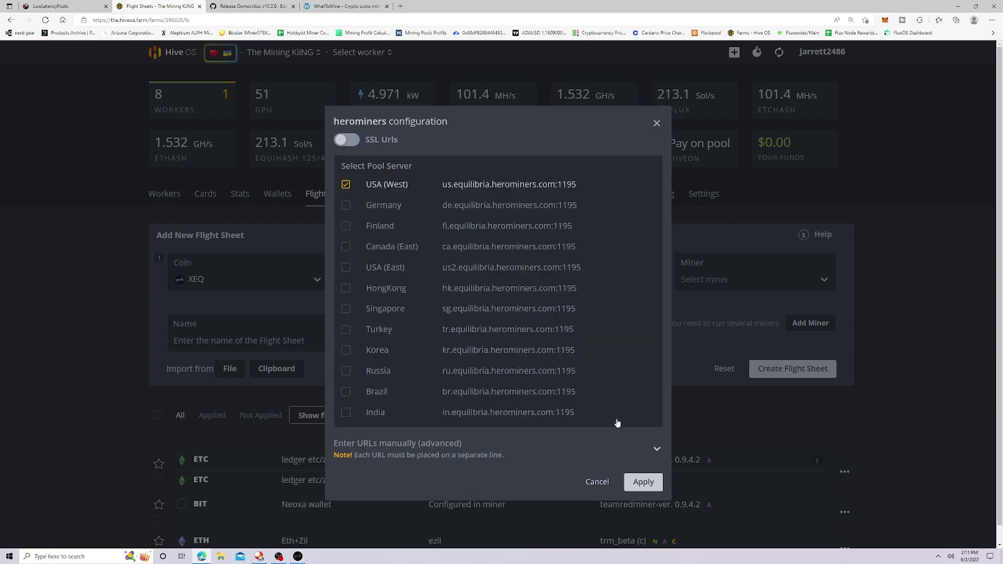
- Apply the herominers server, select CryptoDredge as the miner, and create the XEQ flight sheet
left_click(643, 482)
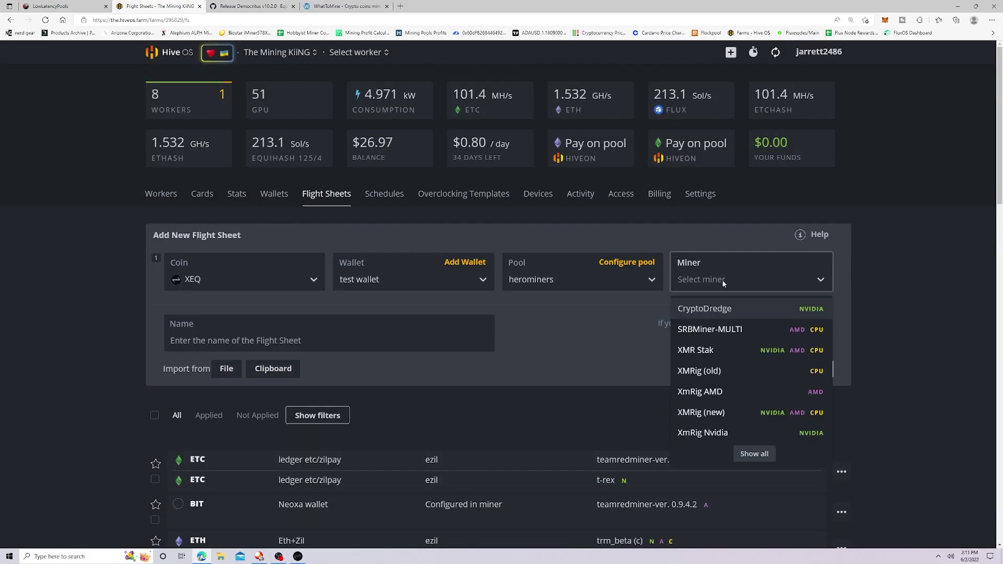
scroll(721, 361, "down", 2)
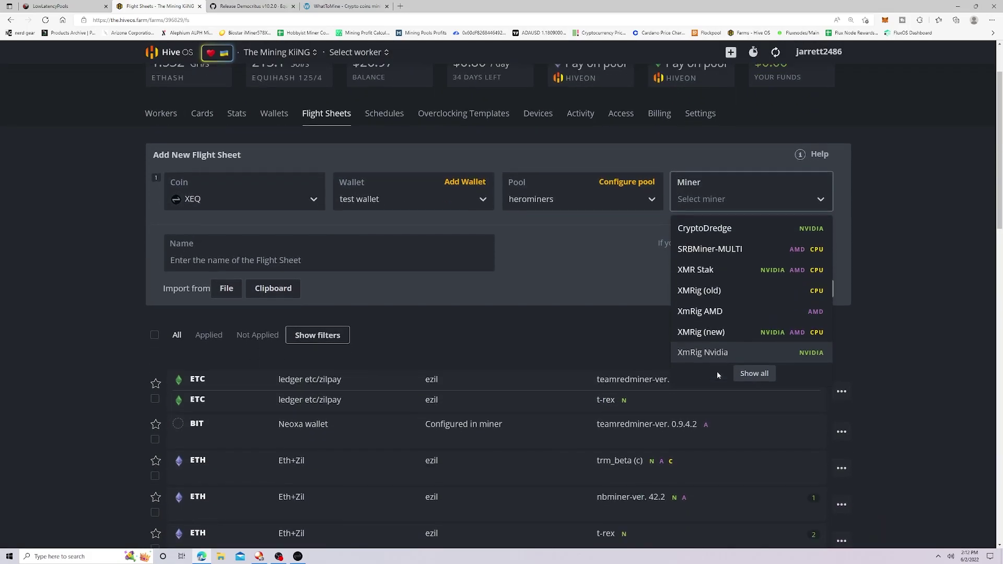
scroll(717, 372, "up", 2)
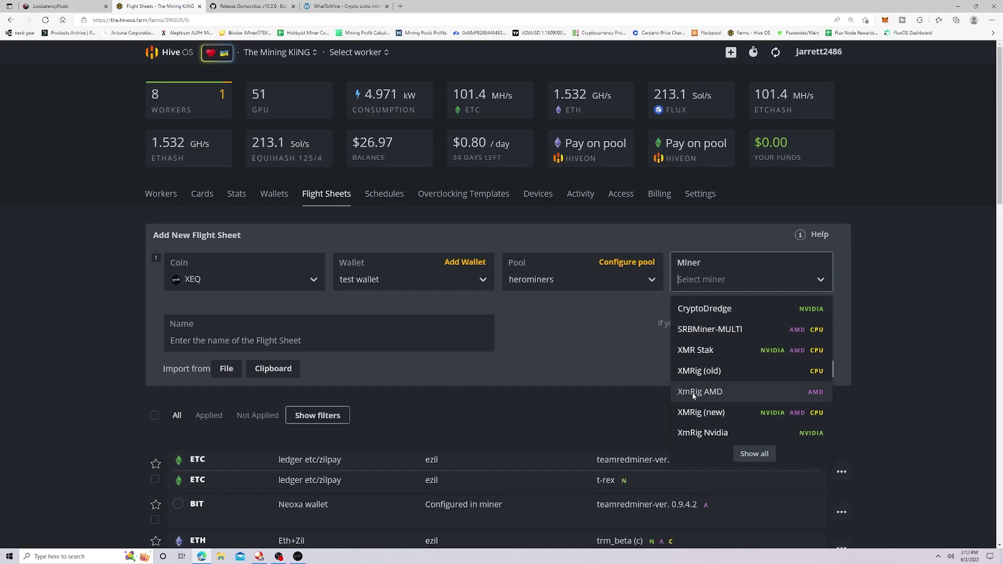
left_click(770, 310)
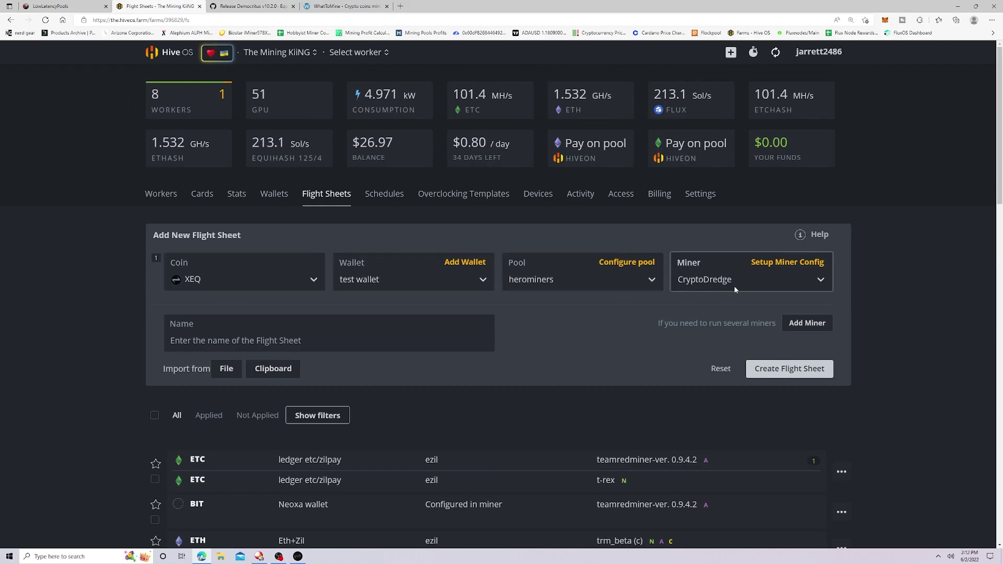
left_click(777, 370)
- Open the Hive_testbench rig from the workers list
scroll(708, 369, "down", 5)
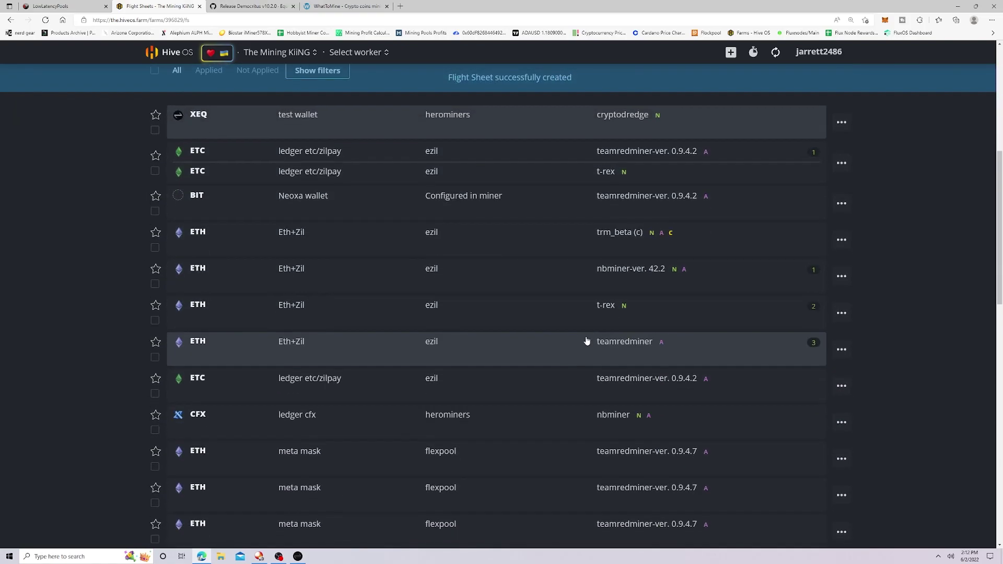
scroll(297, 148, "up", 3)
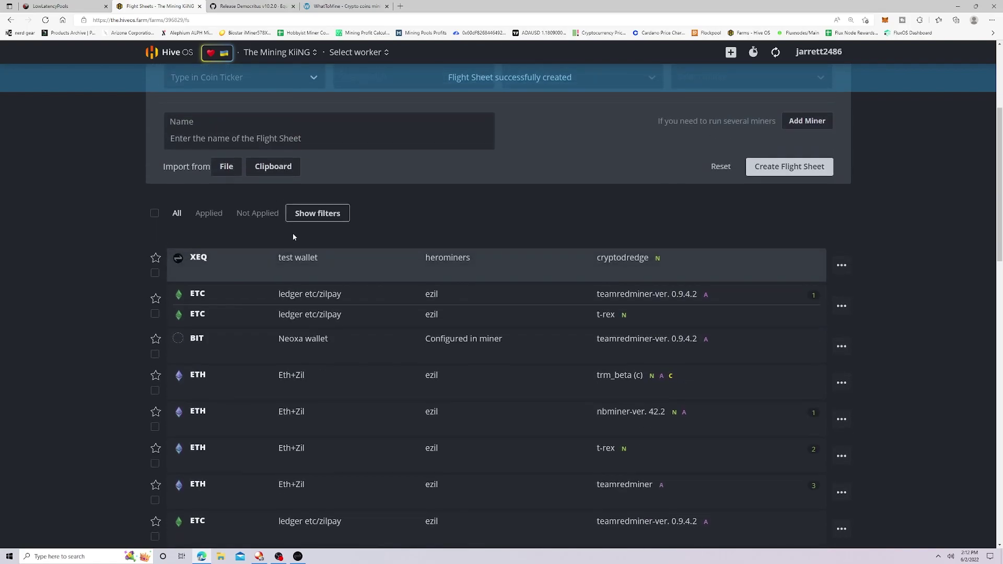
scroll(556, 255, "up", 4)
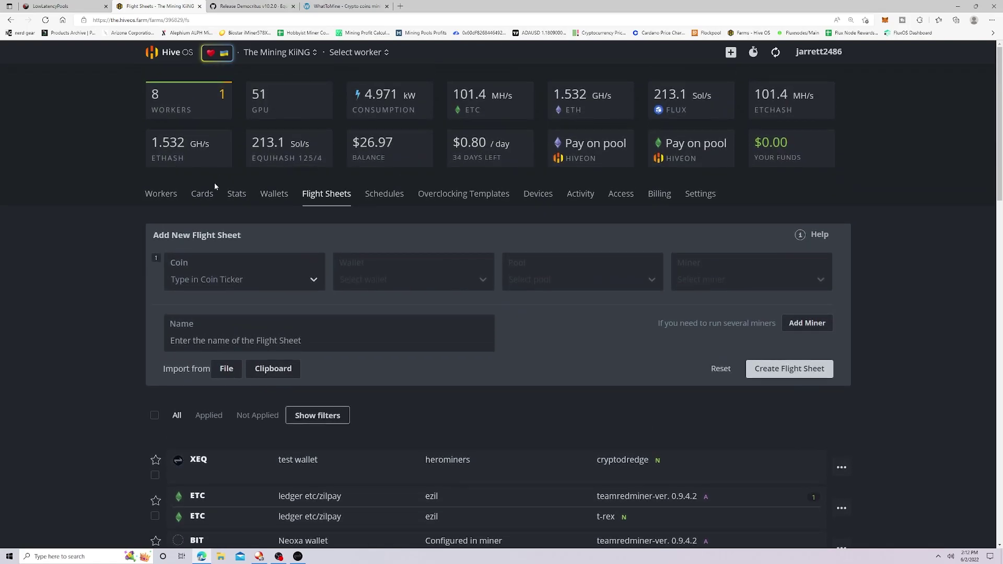
left_click(165, 196)
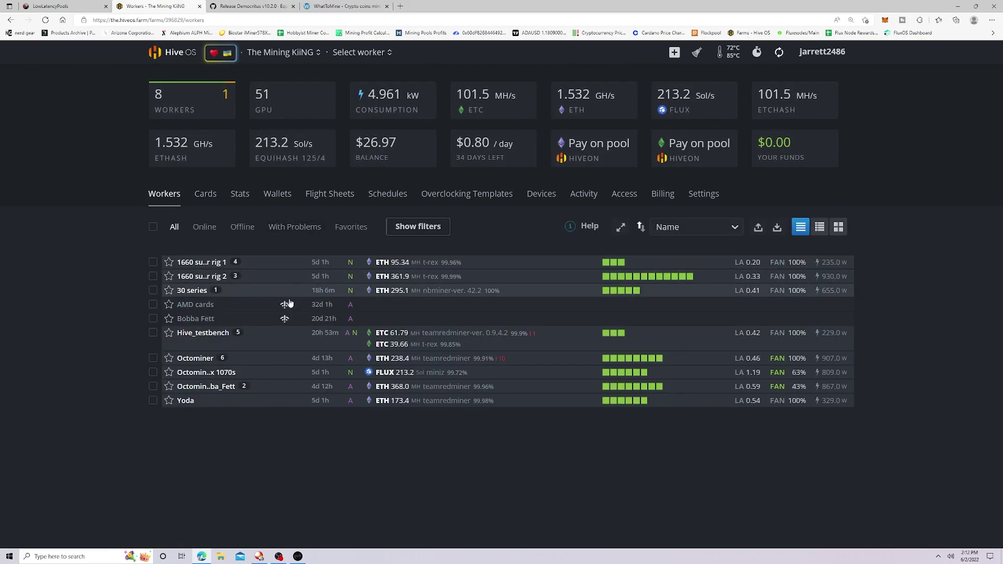
left_click(203, 332)
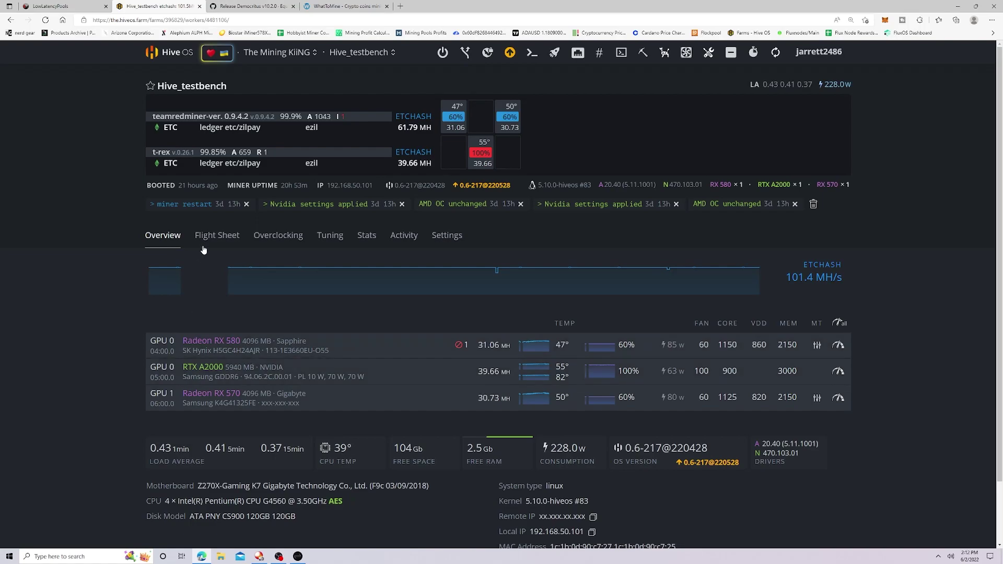
- Clear the rig's notifications and open the options menu of its applied flight sheet
left_click(814, 204)
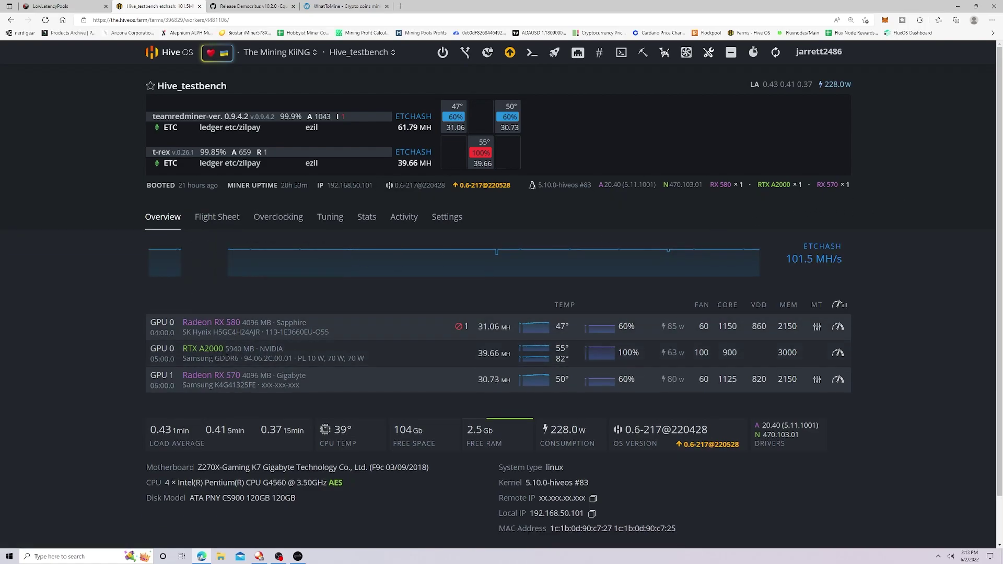
left_click(217, 218)
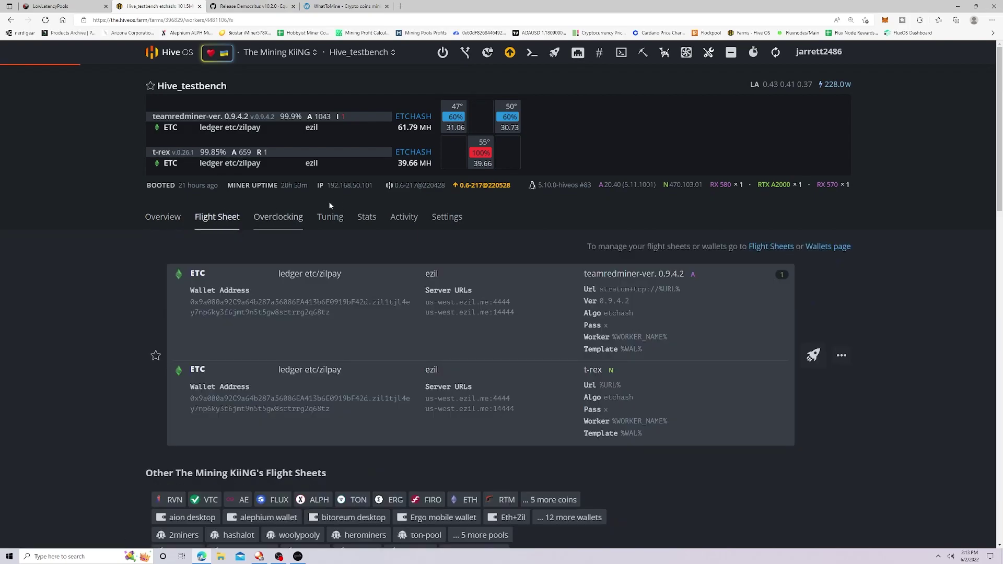
left_click(841, 355)
- Edit the flight sheet and set the second row to coin XEQ with wallet 'test wallet'
left_click(816, 376)
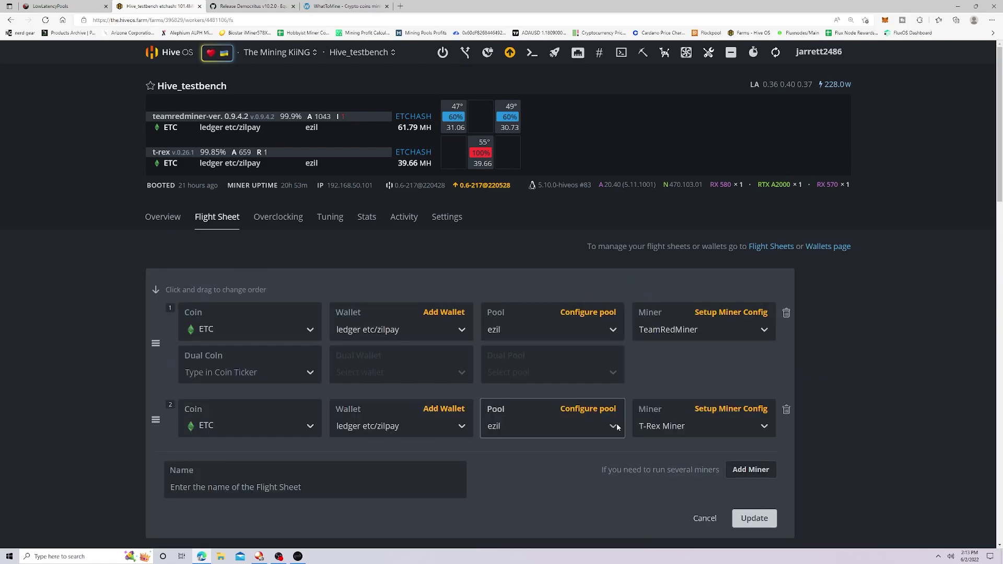
left_click(295, 426)
scroll(243, 496, "down", 3)
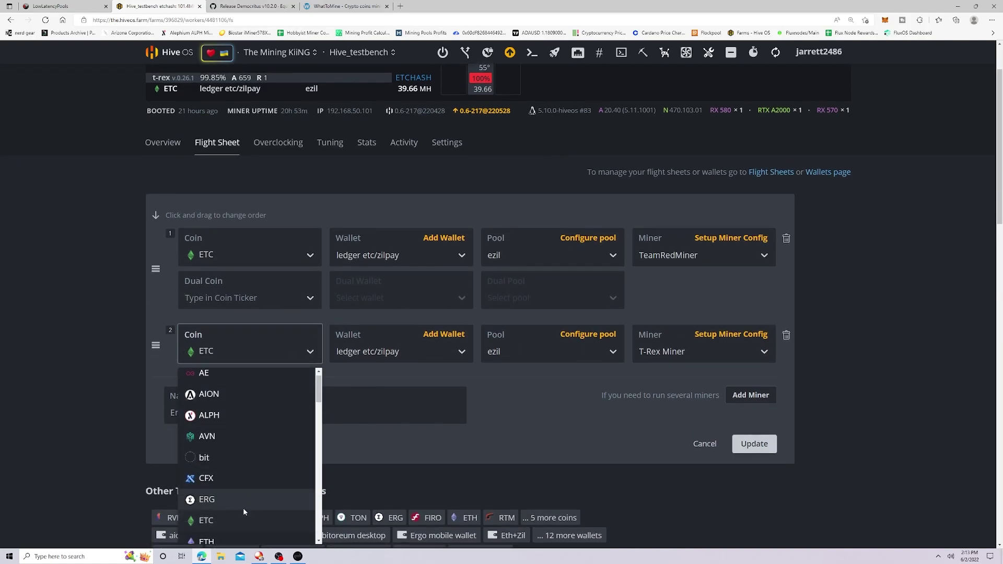
scroll(234, 465, "down", 2)
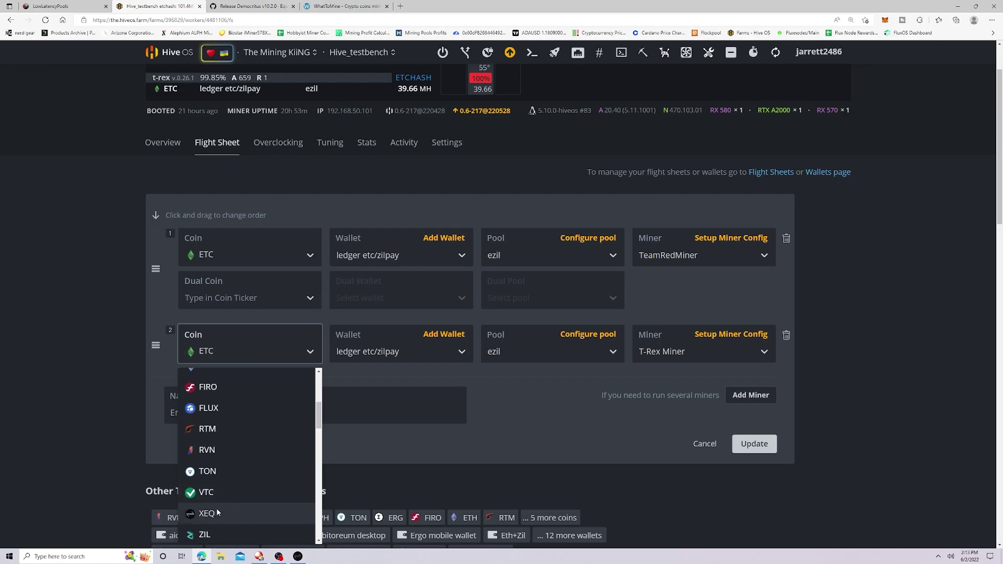
left_click(218, 512)
left_click(380, 349)
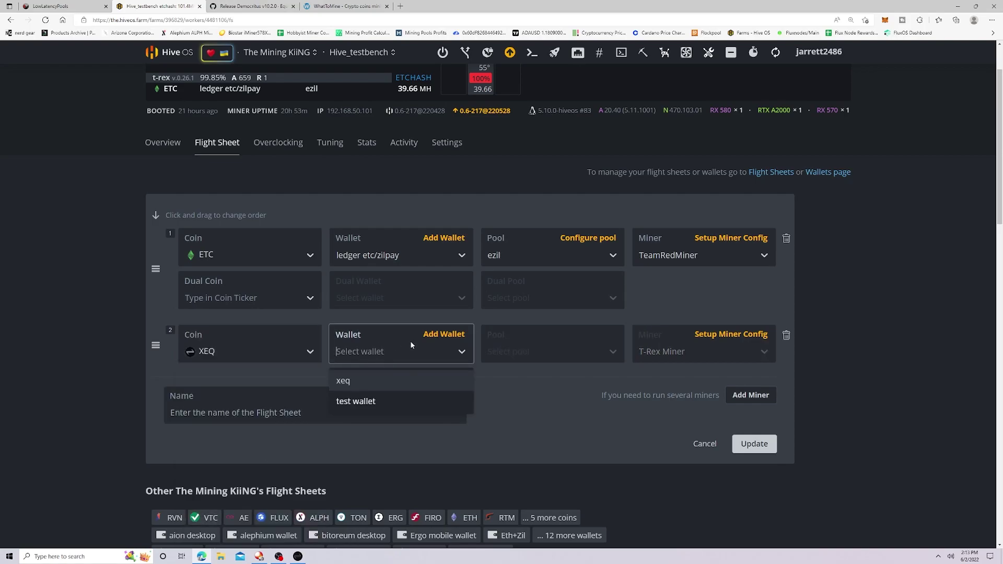
left_click(374, 402)
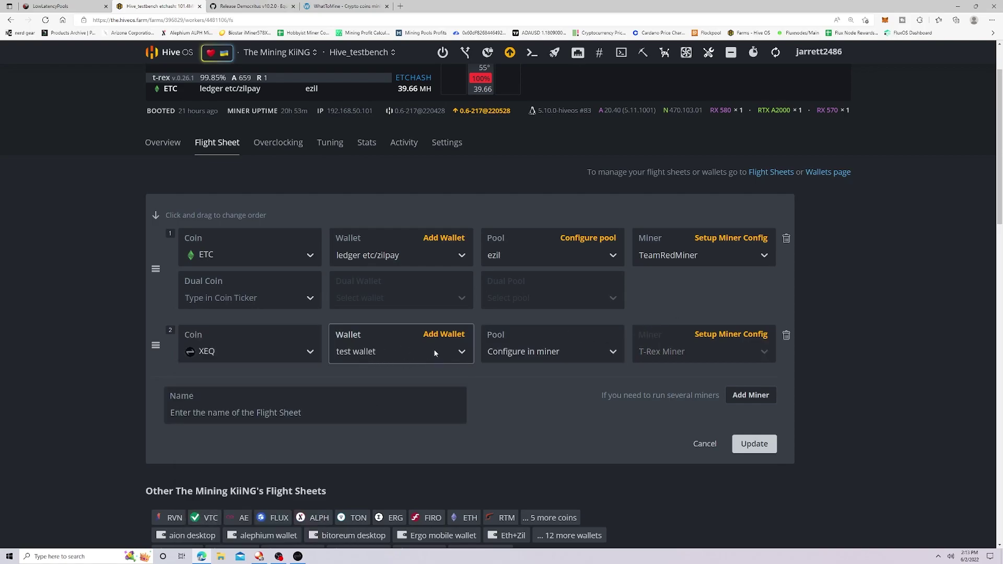
- Set the XEQ pool to herominers and miner to CryptoDredge, then update for all workers
left_click(523, 352)
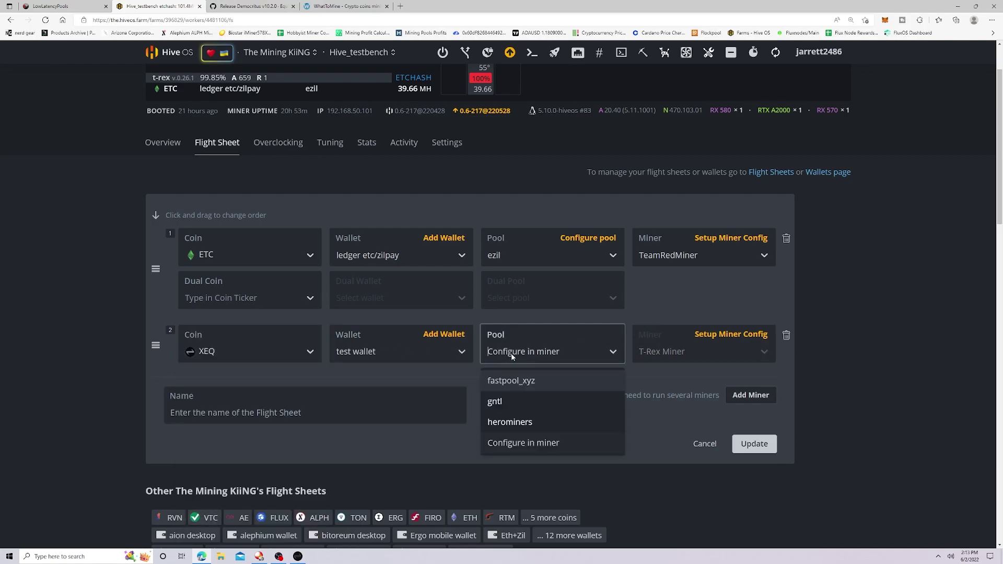
left_click(505, 423)
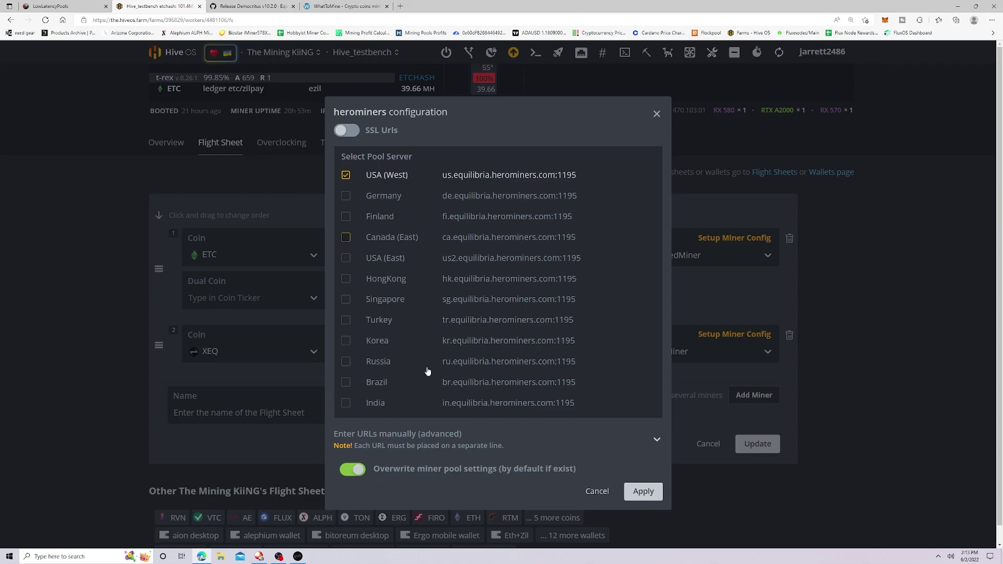
left_click(643, 491)
left_click(694, 351)
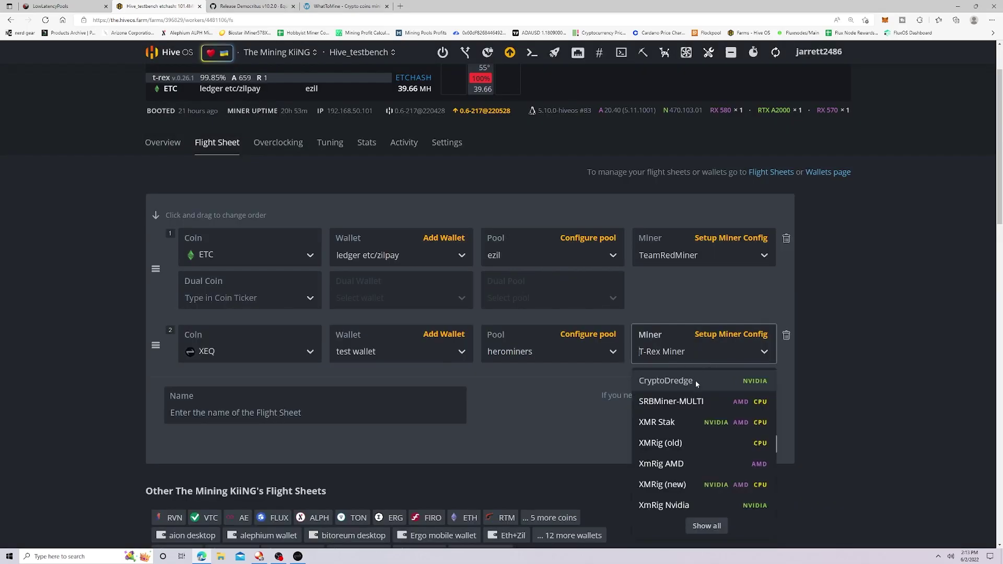
left_click(695, 382)
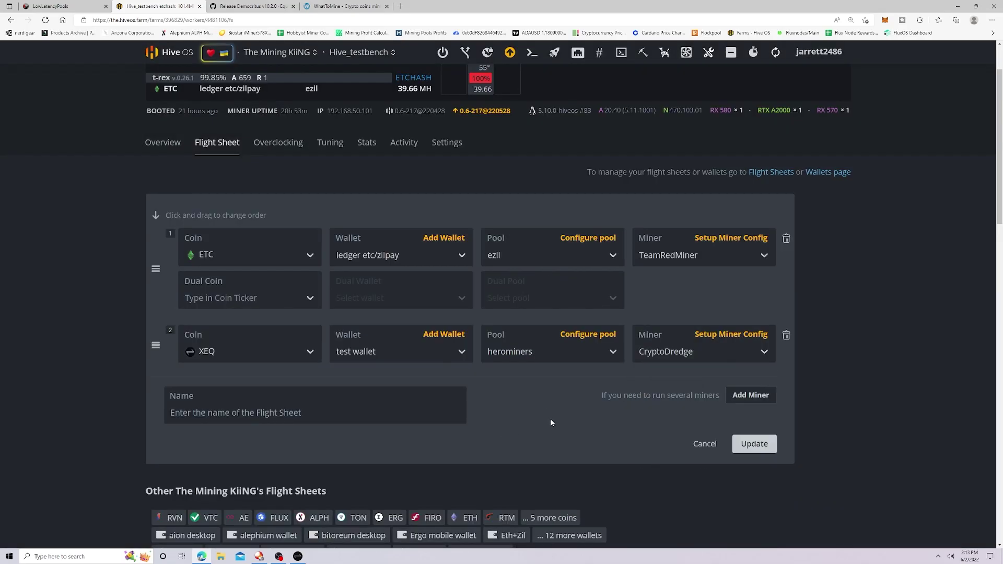
left_click(735, 444)
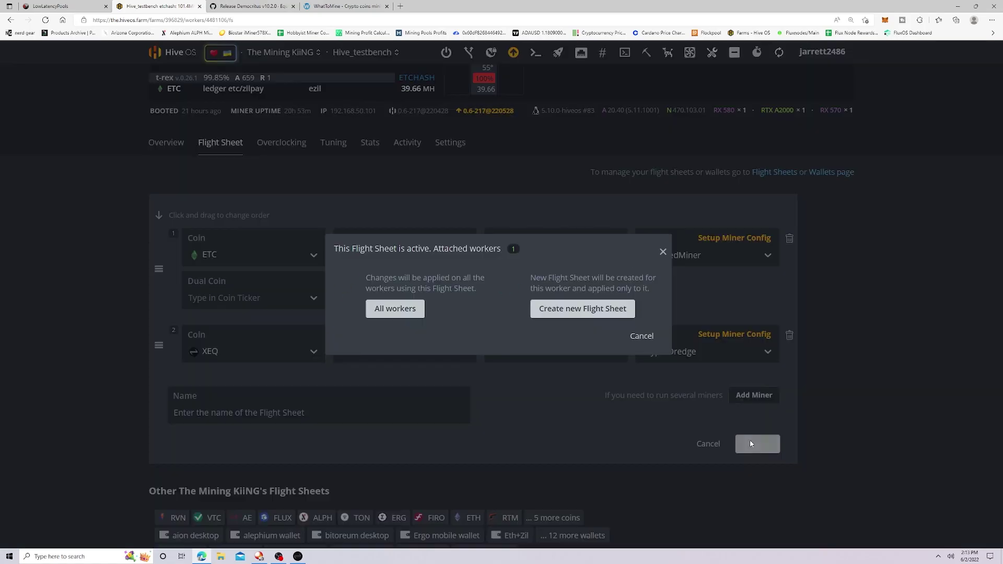
left_click(395, 309)
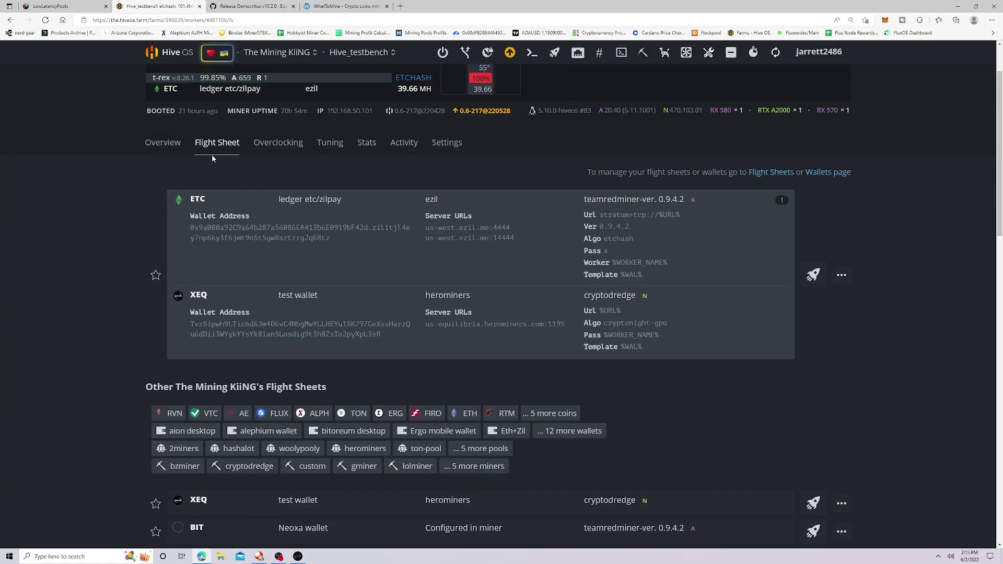
scroll(225, 327, "down", 2)
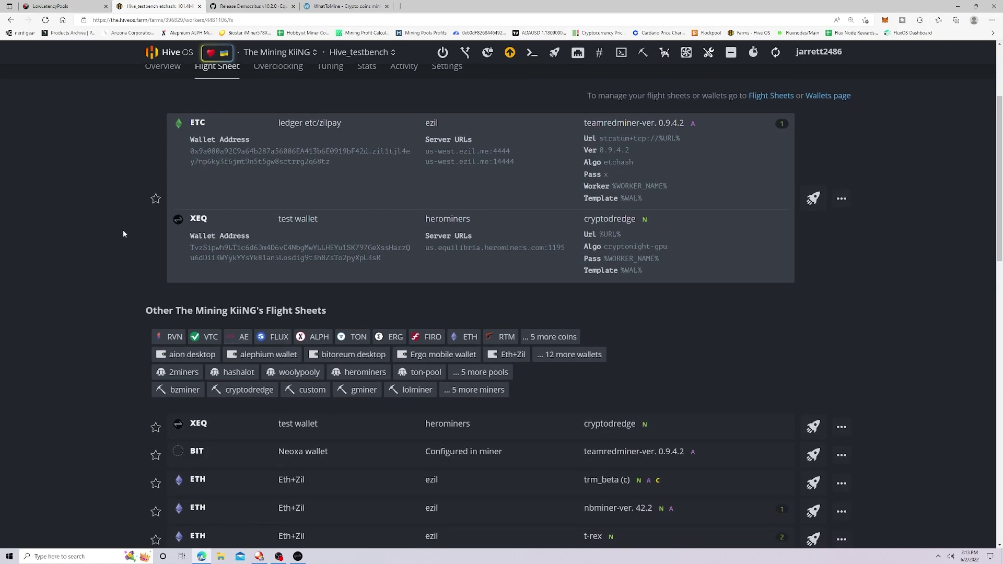
scroll(267, 199, "up", 4)
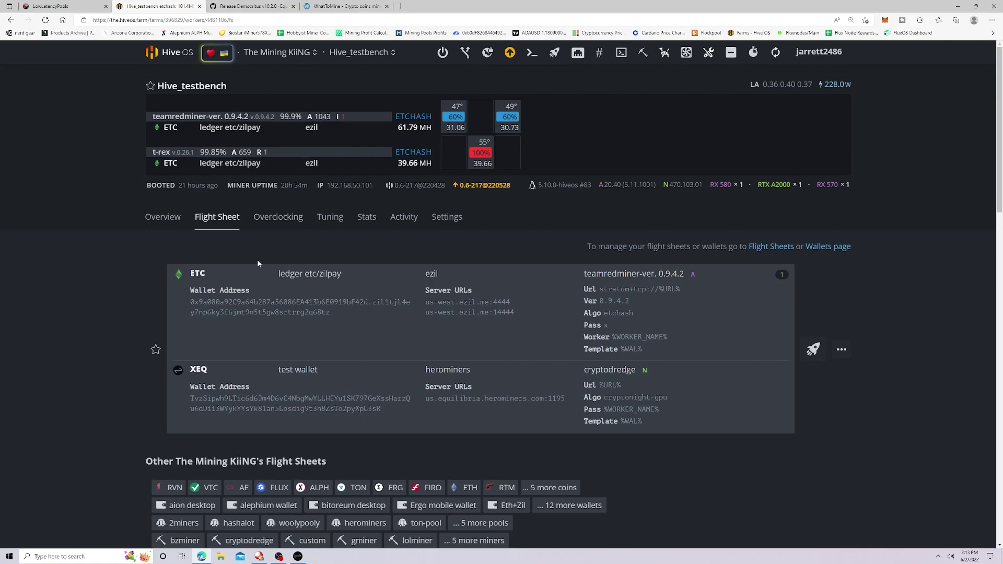
scroll(242, 282, "down", 4)
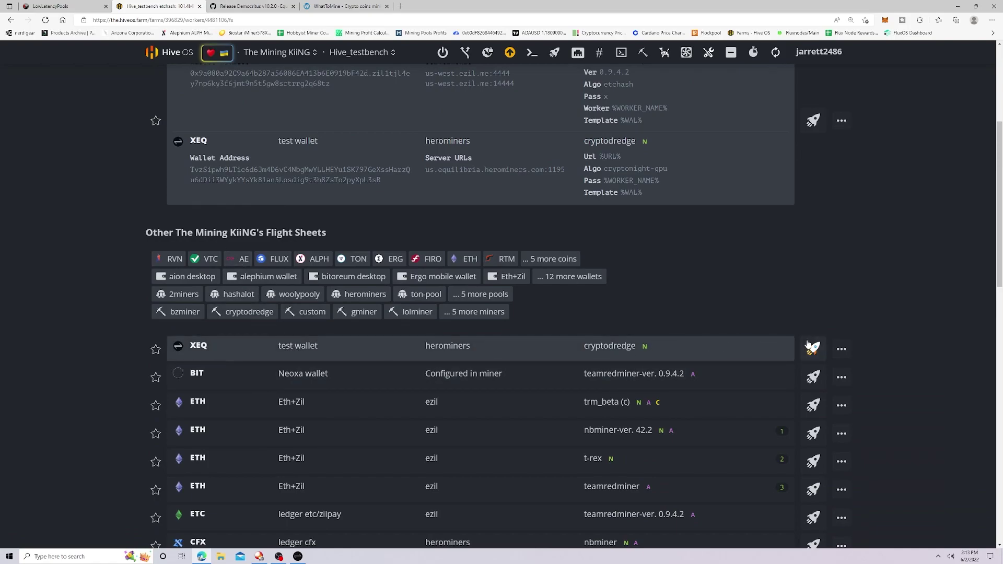
scroll(720, 325, "up", 5)
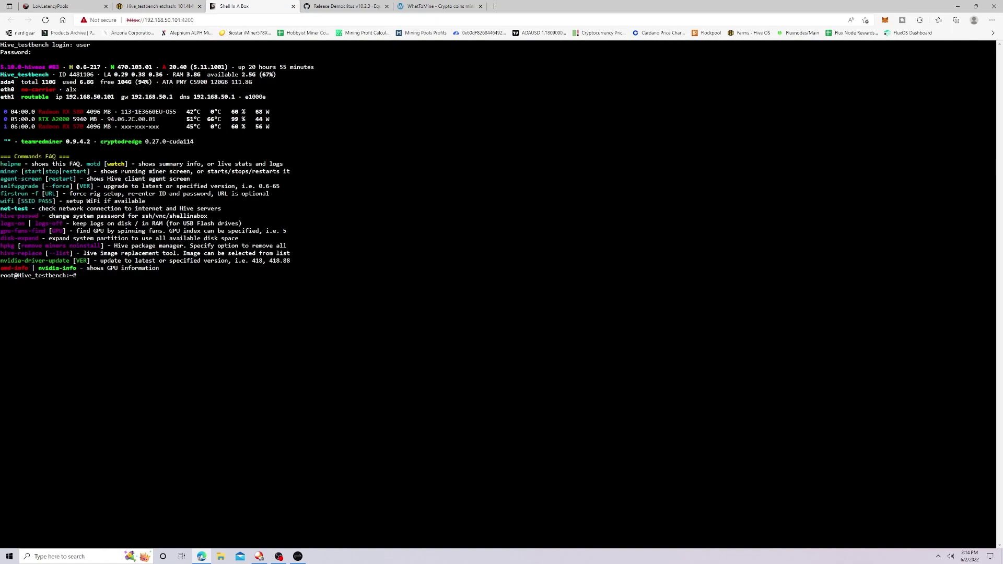
- Run motd watch at the root prompt and switch to the CryptoDredge miner log with key 2
type(",otd")
key("BackSpace")
key("BackSpace")
key("BackSpace")
key("BackSpace")
type("motd")
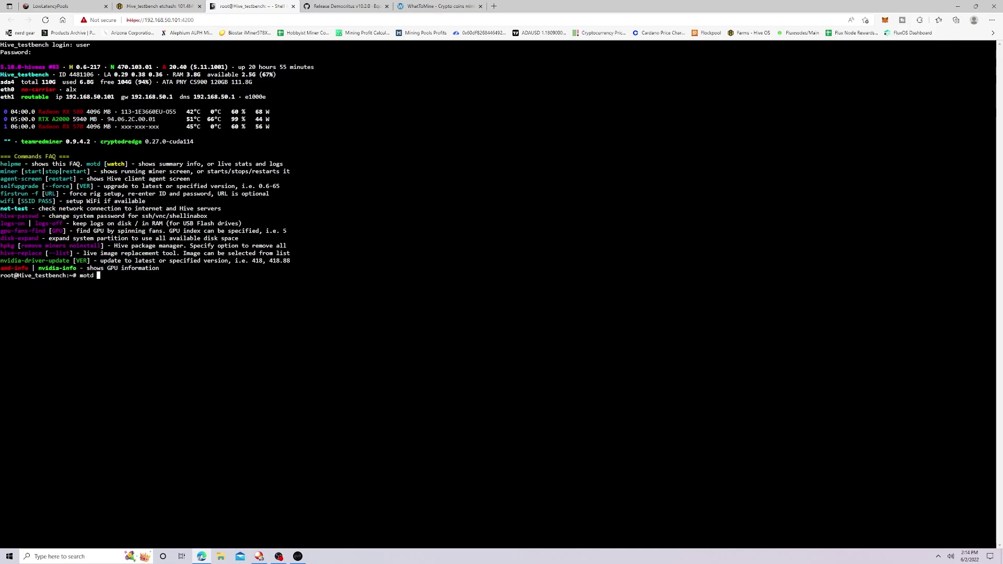
type("watch")
key("Return")
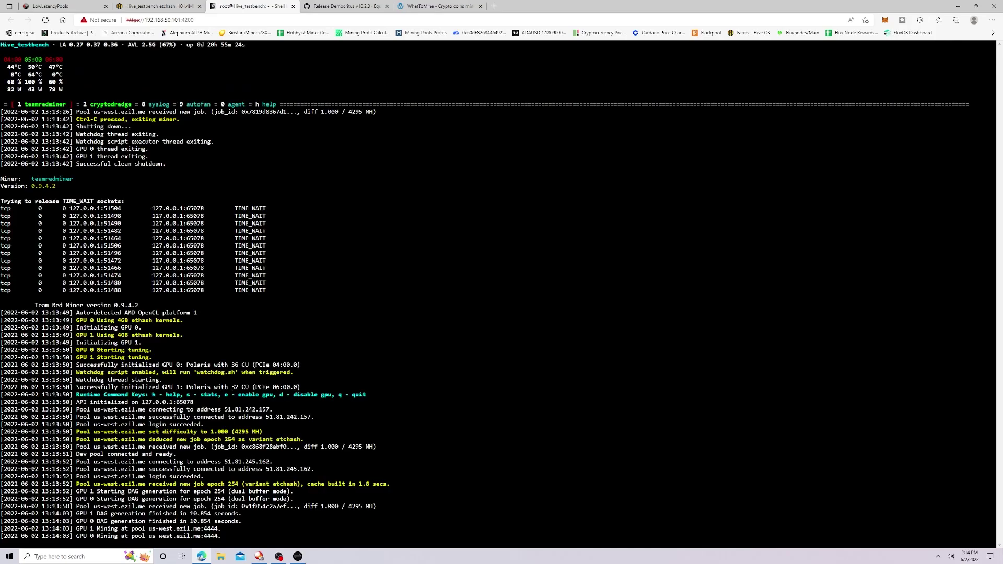
key("2")
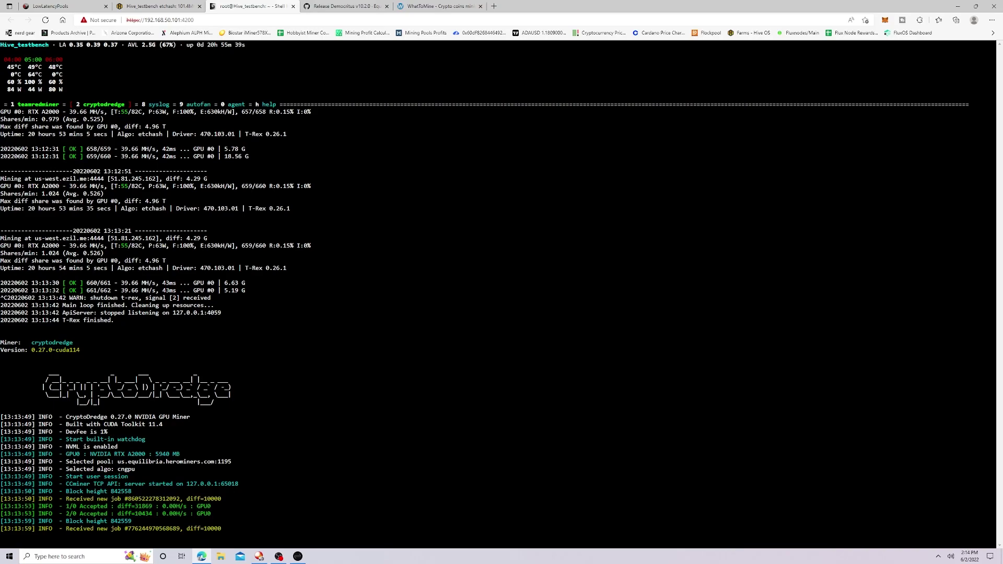
left_click(164, 6)
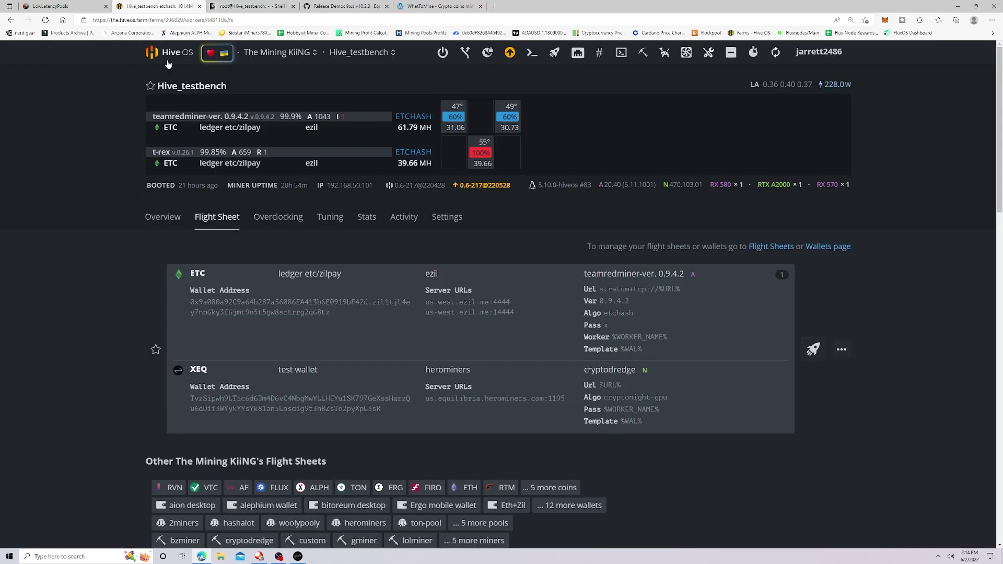
- Open Hive_testbench's overview and reload it to show CryptoDredge mining XEQ at 978.0 H
left_click(162, 233)
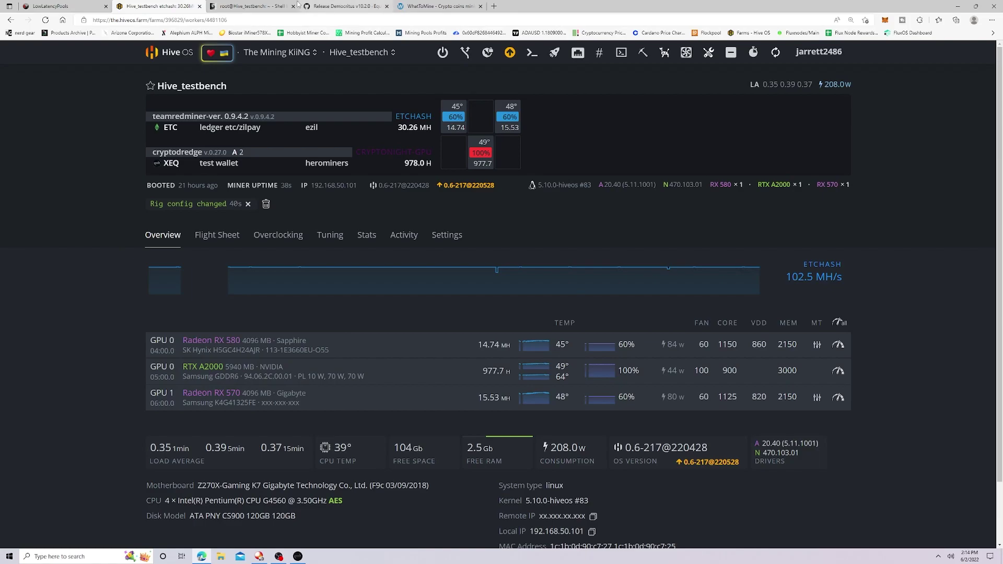
left_click(257, 6)
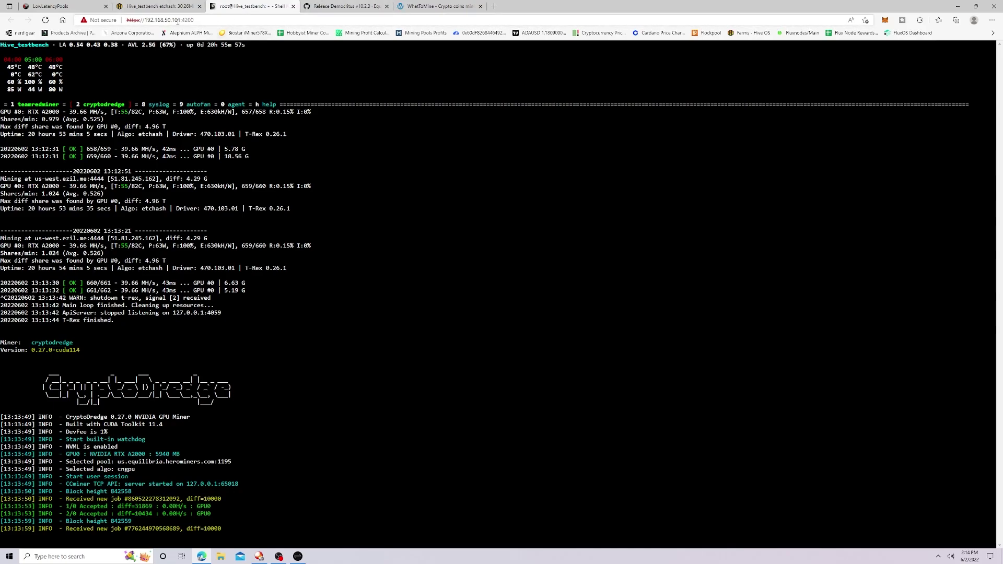
left_click(154, 6)
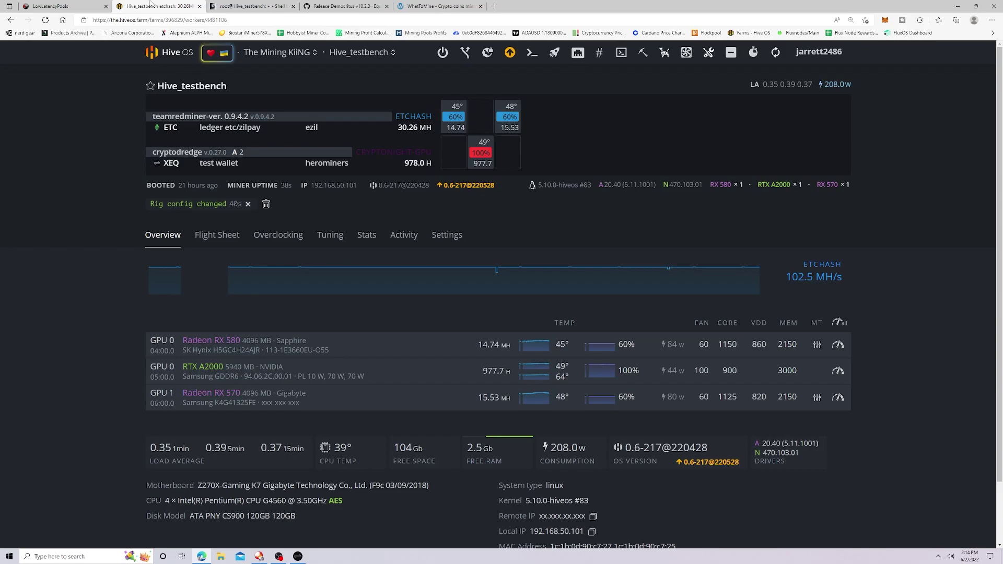
left_click(46, 21)
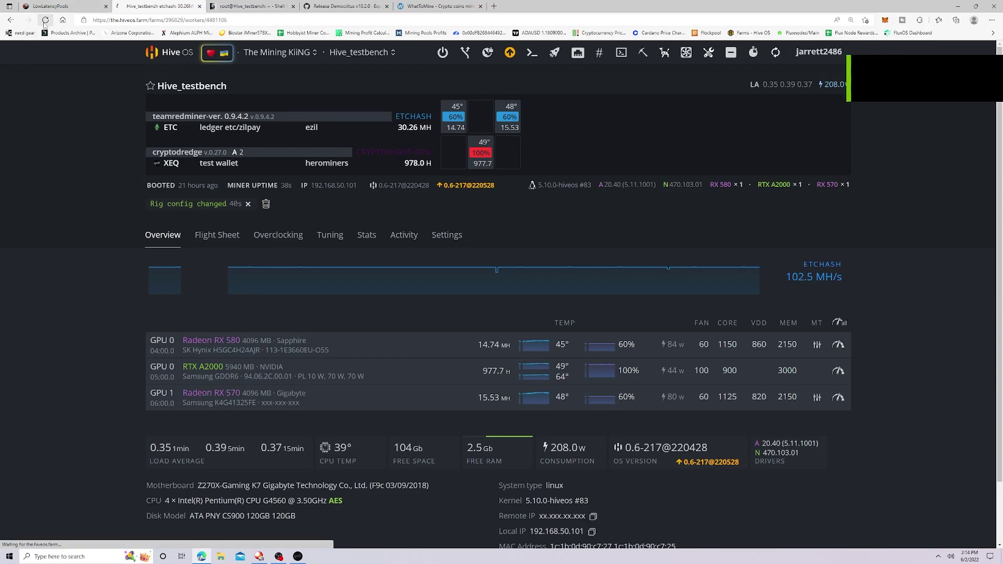